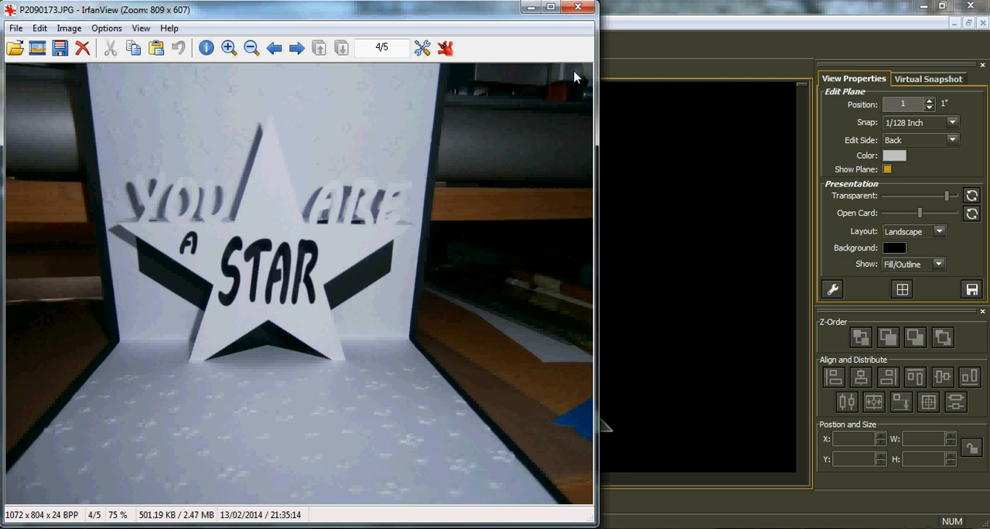
Switch to Popup Card Studio and add the 5 Points star from the library's basic Stars shapes to the card
left_click(626, 23)
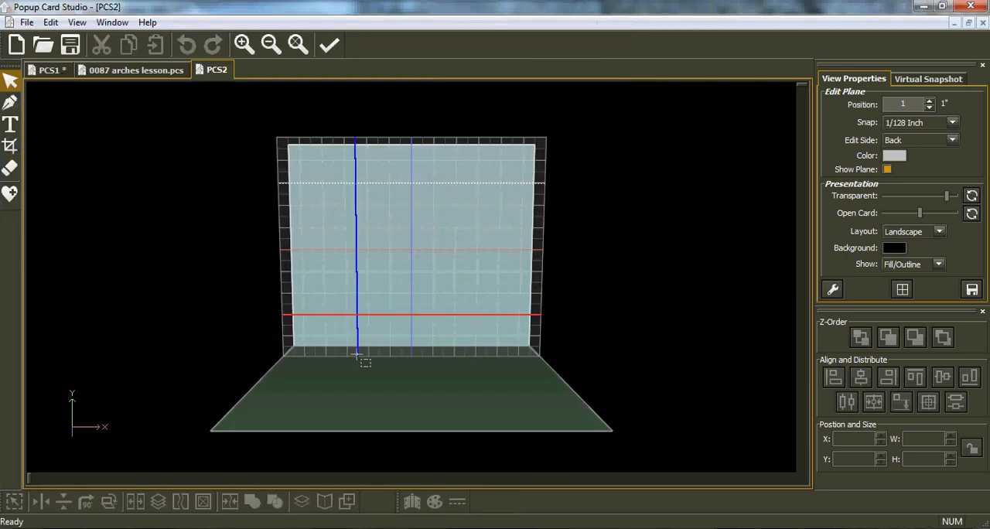
scroll(375, 358, "up", 3)
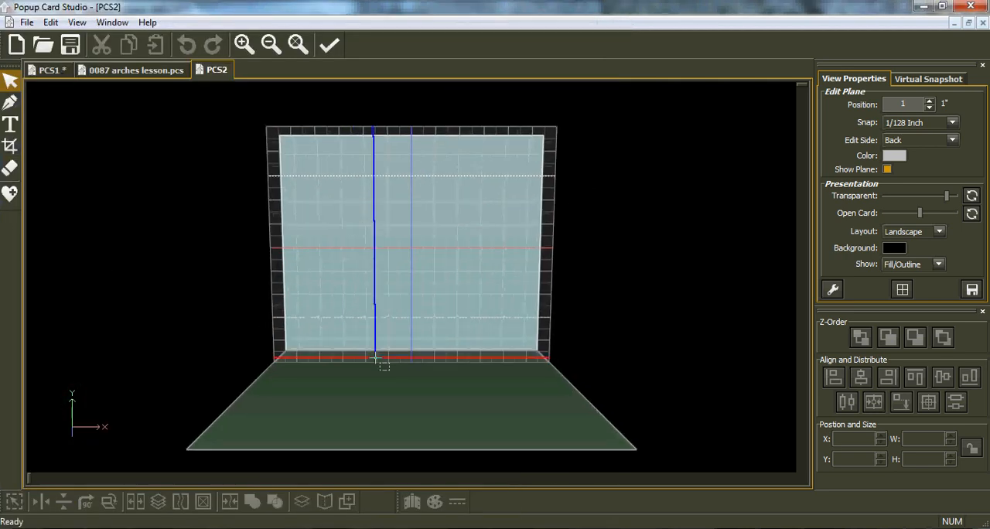
left_click(10, 194)
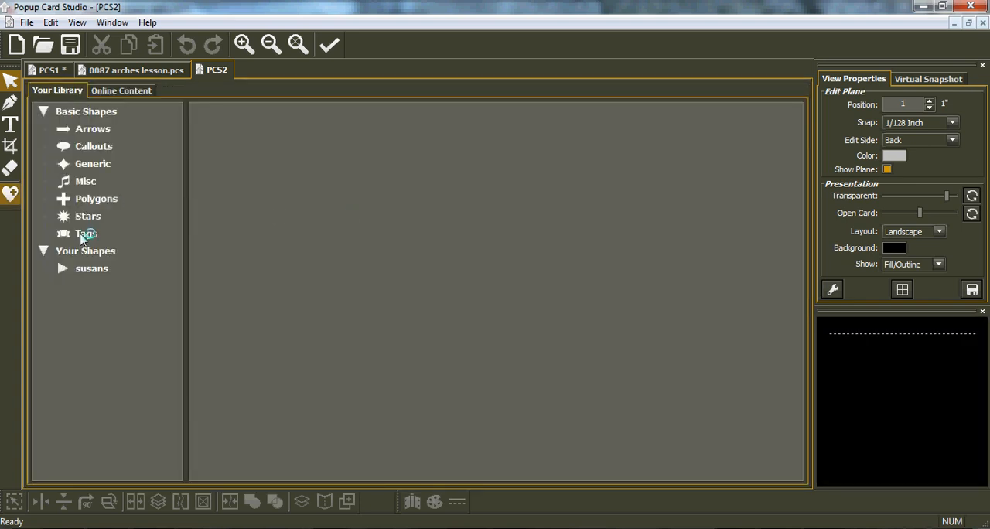
left_click(81, 219)
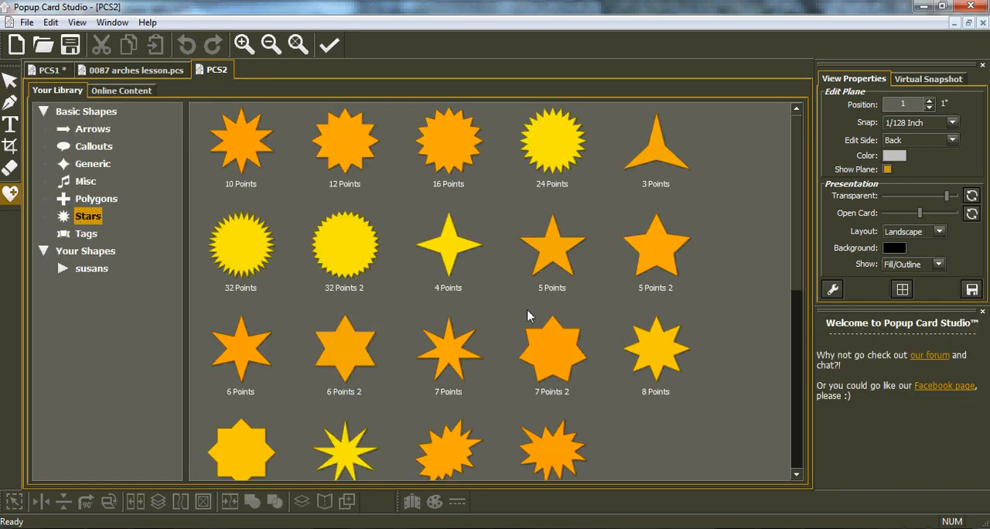
double_click(547, 263)
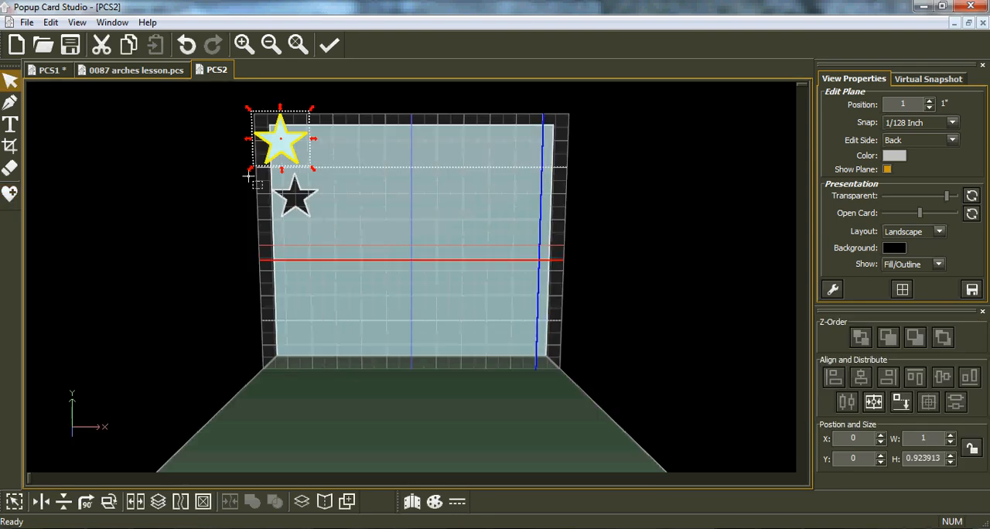
Enlarge the star to about 4.18 by 3.86 inches and place it near the card's centre, with its feet across the fold
left_click_drag(314, 174, 442, 293)
left_click_drag(347, 232, 408, 325)
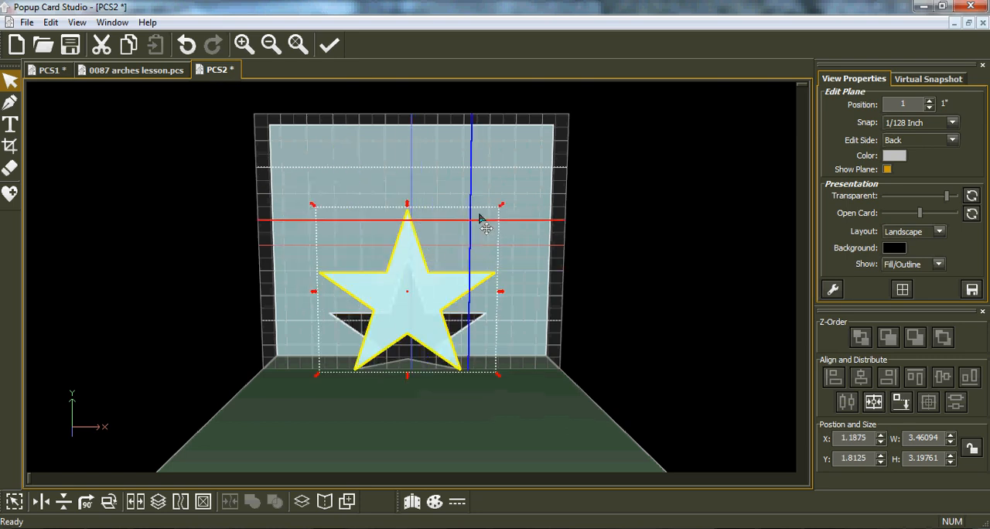
left_click_drag(501, 206, 539, 178)
left_click(423, 260)
left_click_drag(422, 261, 411, 270)
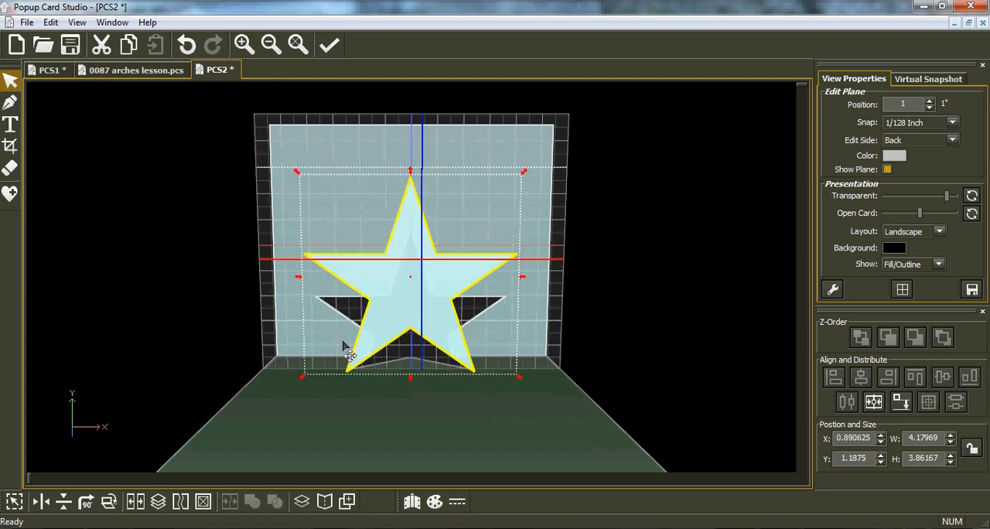
Crop the tips off the star's two lower points to give it flat feet, about 3.69 inches high overall
left_click(10, 146)
left_click_drag(288, 390, 525, 363)
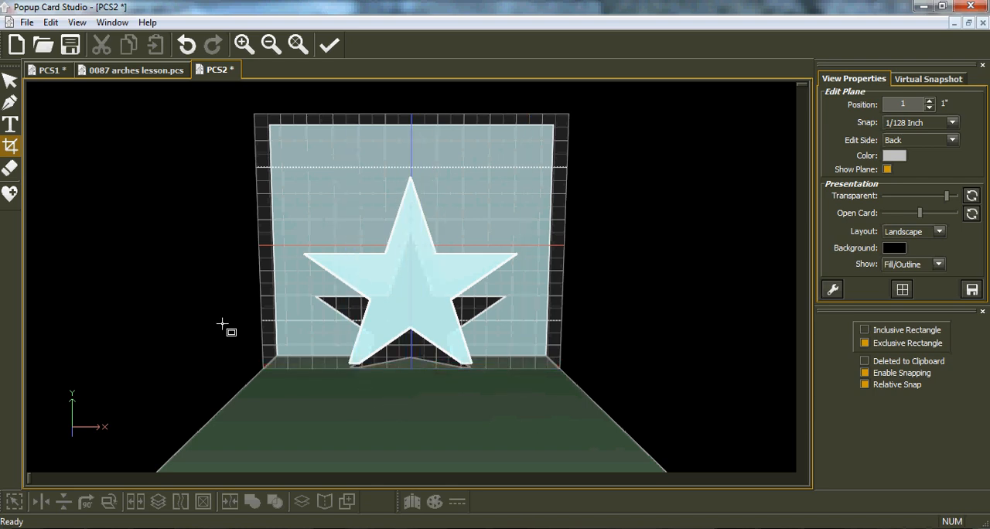
left_click(10, 82)
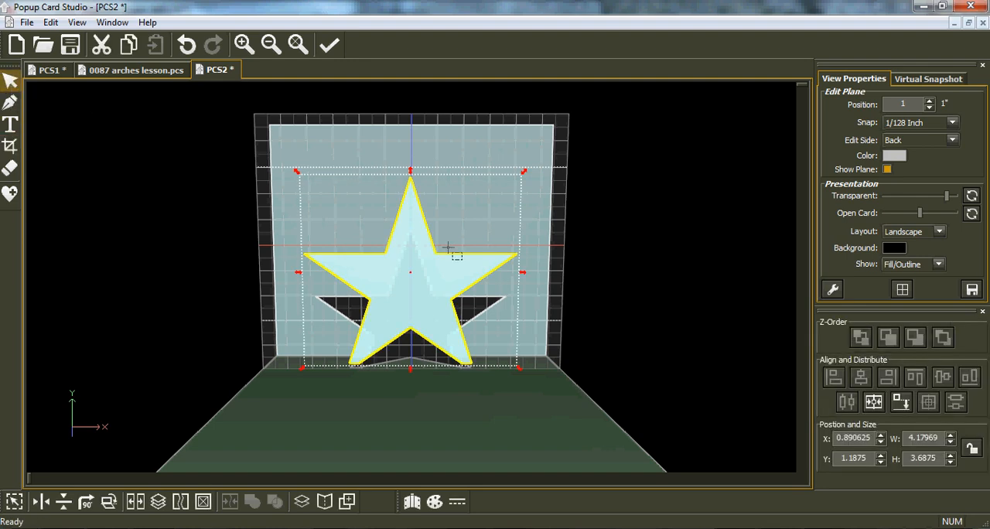
Centre the cropped star horizontally on the card and align it to the bottom plane
left_click(901, 401)
left_click(873, 403)
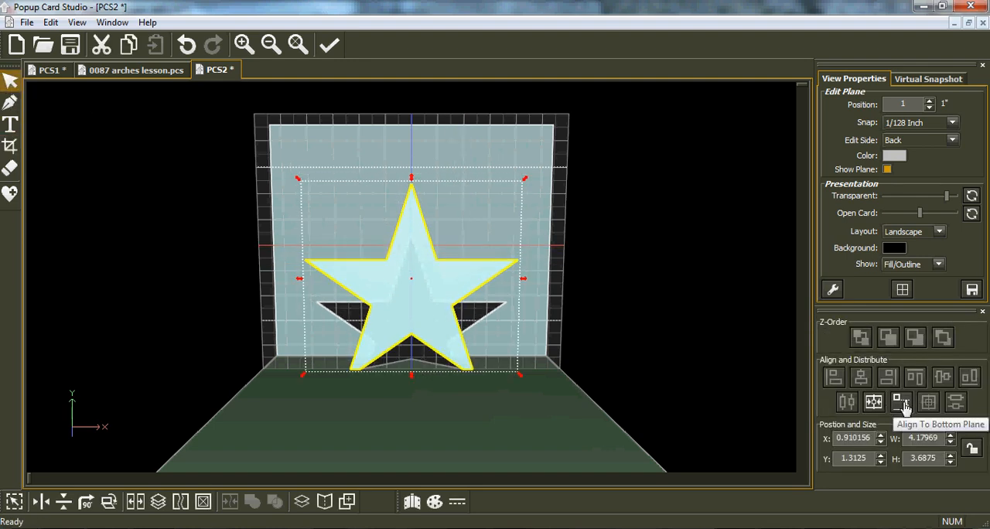
left_click(902, 402)
left_click(607, 302)
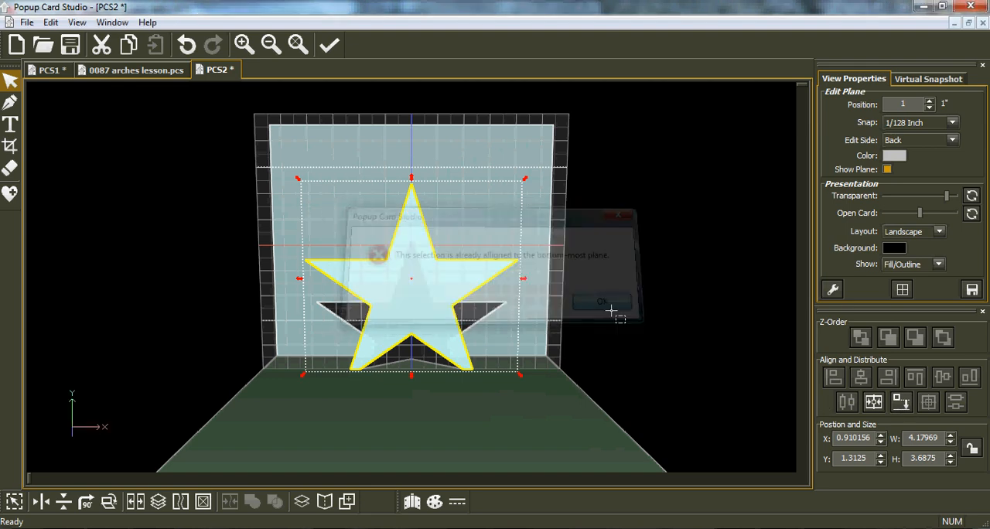
Enlarge the star to about 4.44 by 3.91 inches, recentre it on the card and align it to the bottom plane
middle_click_drag(427, 295, 430, 309)
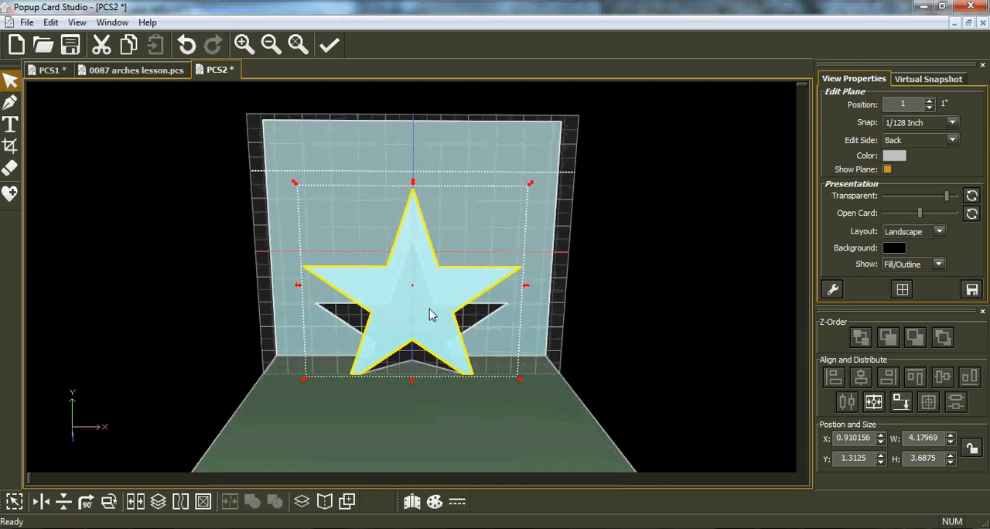
left_click_drag(532, 184, 546, 170)
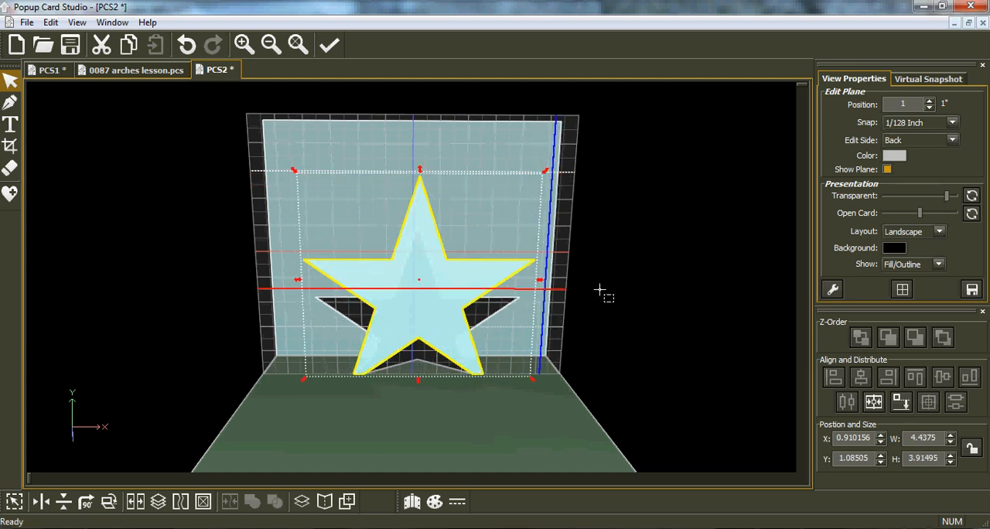
left_click(873, 401)
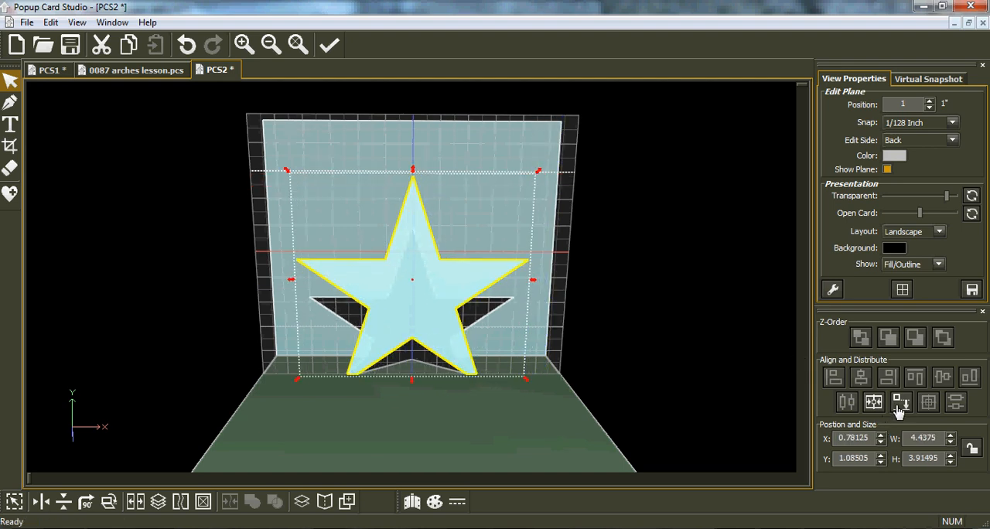
left_click(899, 403)
left_click(619, 301)
Choose Komika Axis as the font for the Text tool
left_click(10, 123)
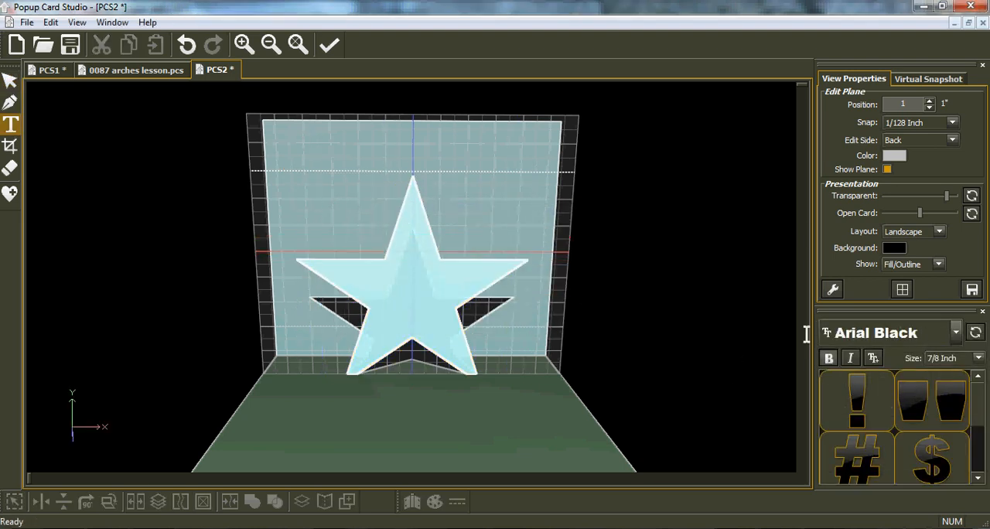
left_click(956, 333)
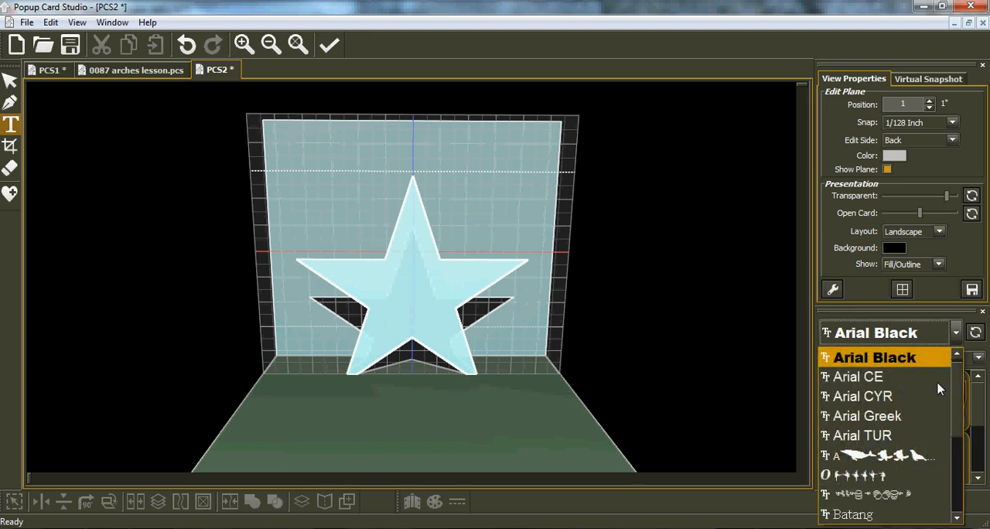
left_click_drag(957, 397, 962, 505)
left_click(962, 396)
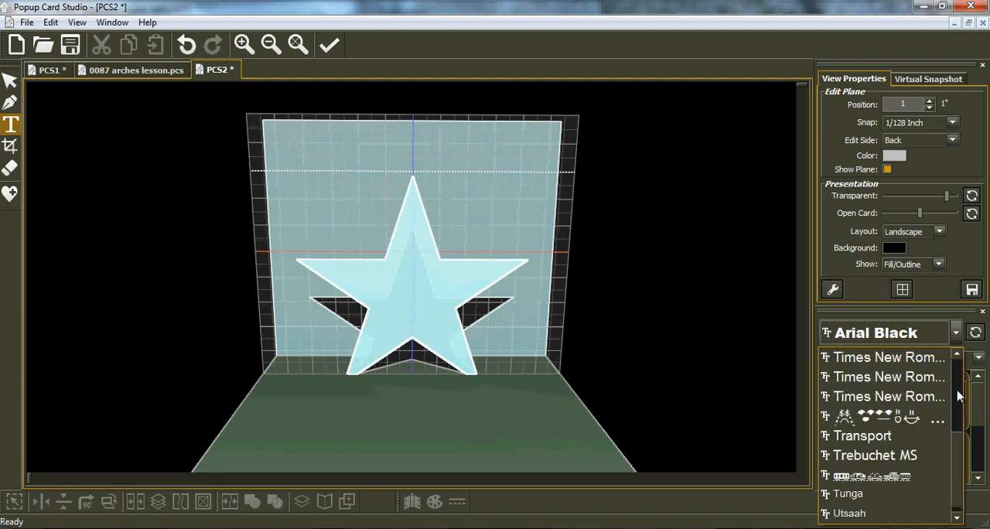
left_click(960, 385)
left_click(959, 379)
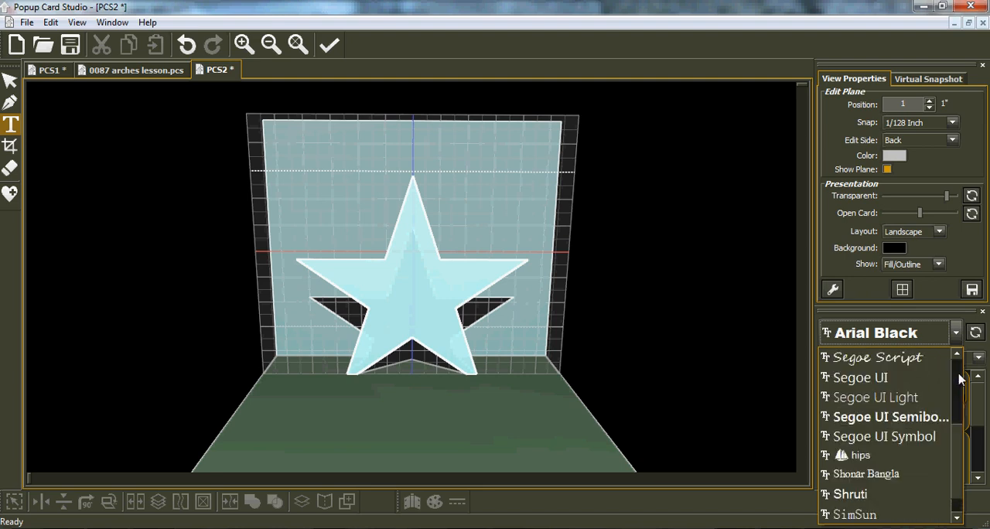
left_click(959, 377)
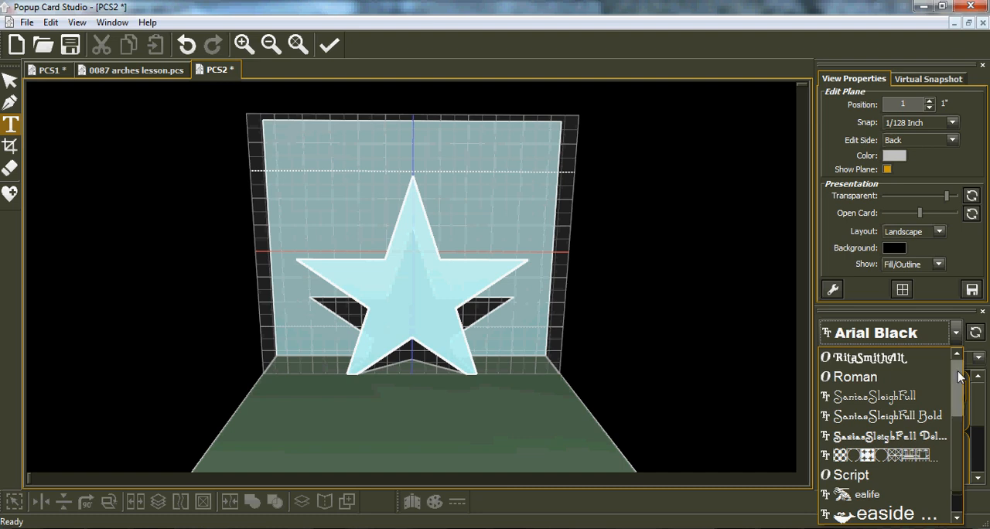
left_click(959, 377)
left_click(959, 377)
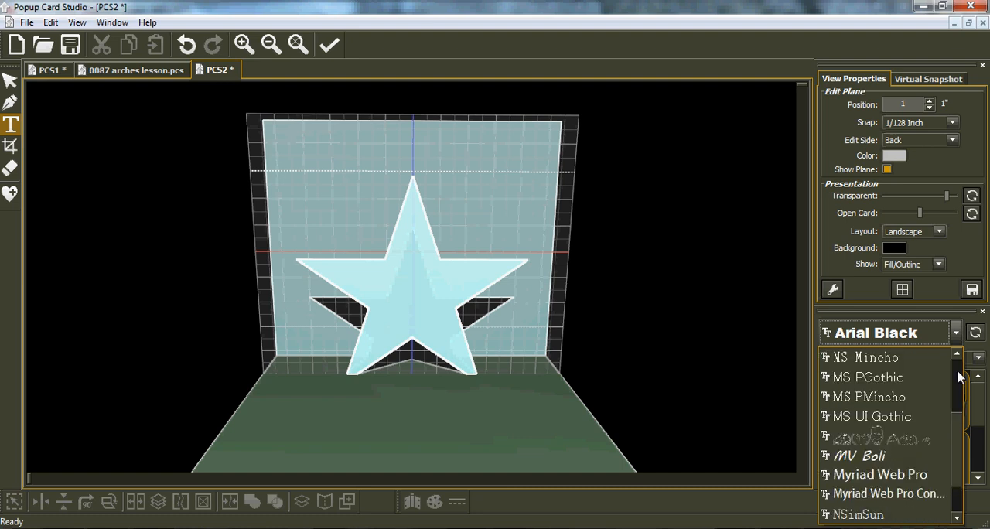
left_click(959, 377)
left_click(959, 377)
left_click(959, 376)
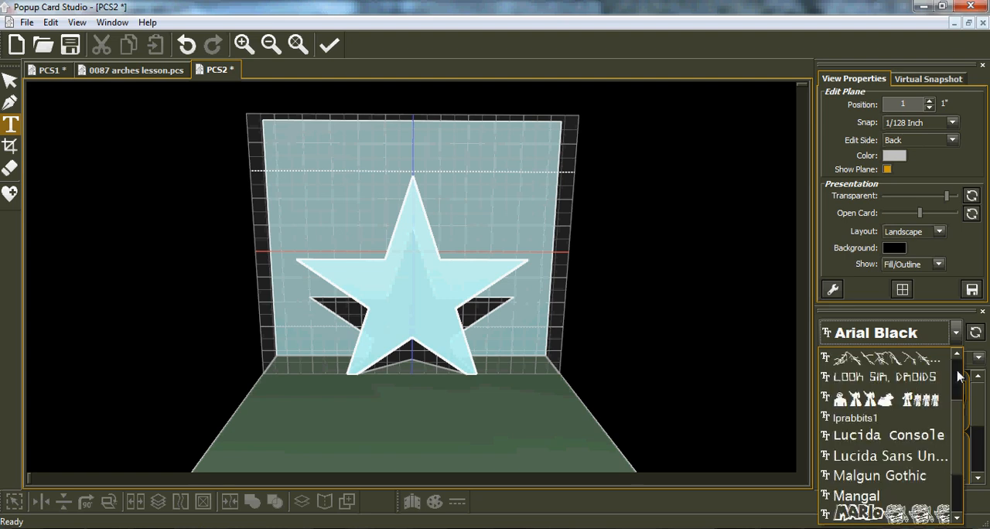
left_click(959, 377)
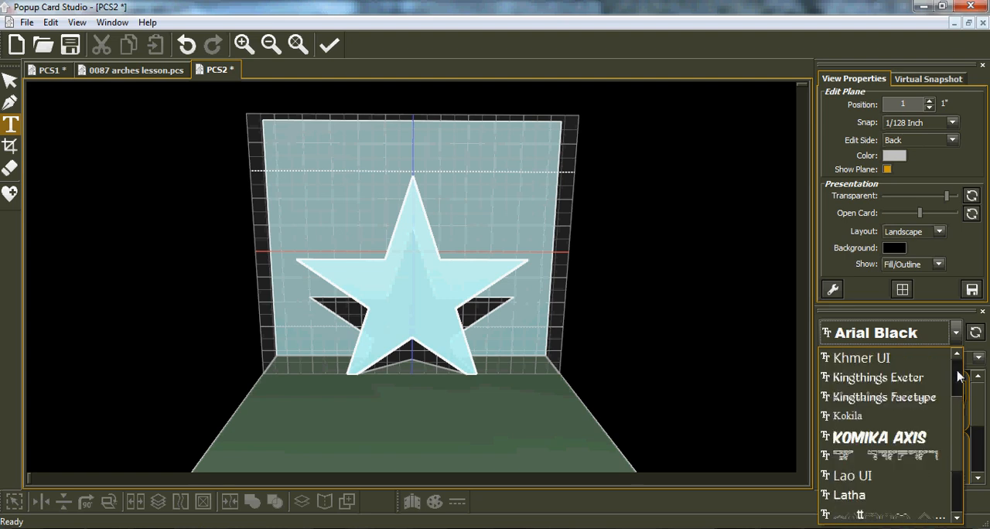
left_click(862, 438)
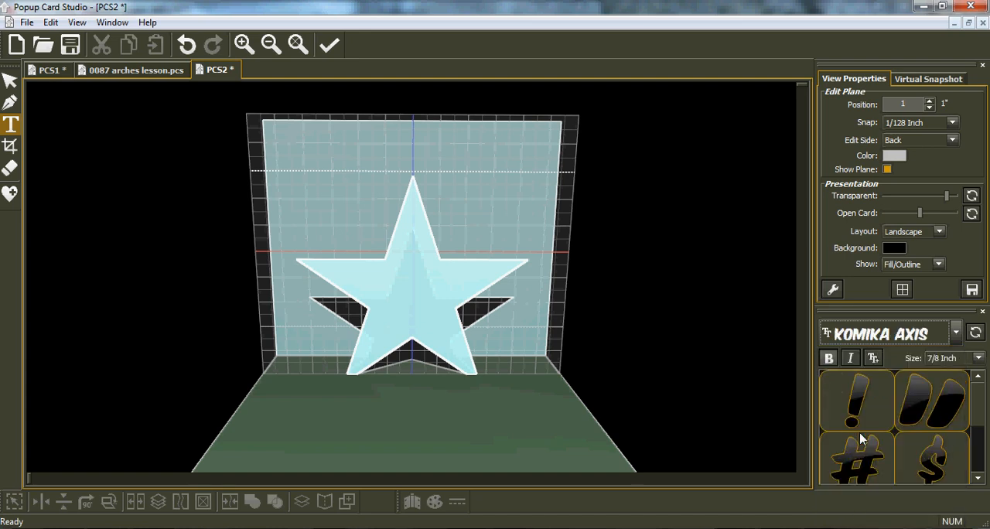
Add the uppercase text "YOU ARE A STAR" across the lower part of the card
left_click(320, 378)
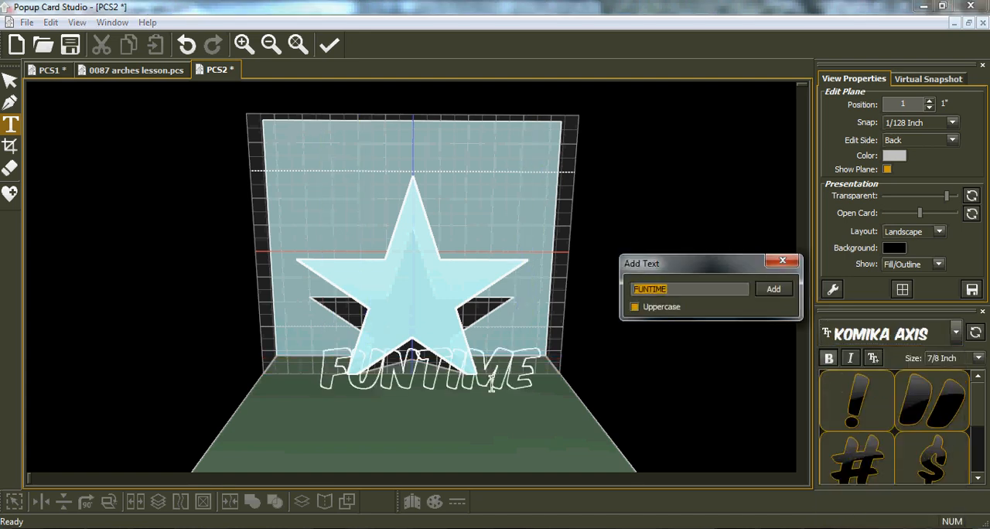
type("YOU")
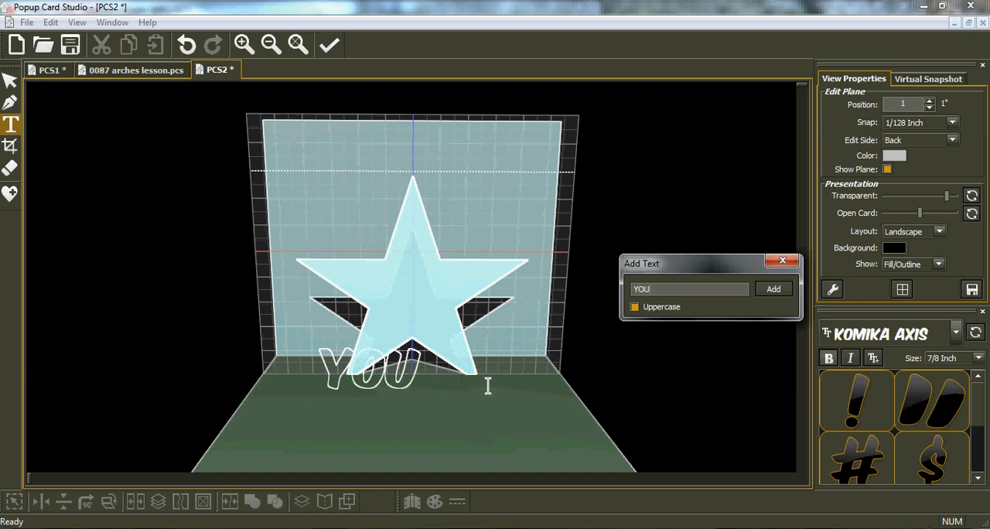
type(" ARE A STAR")
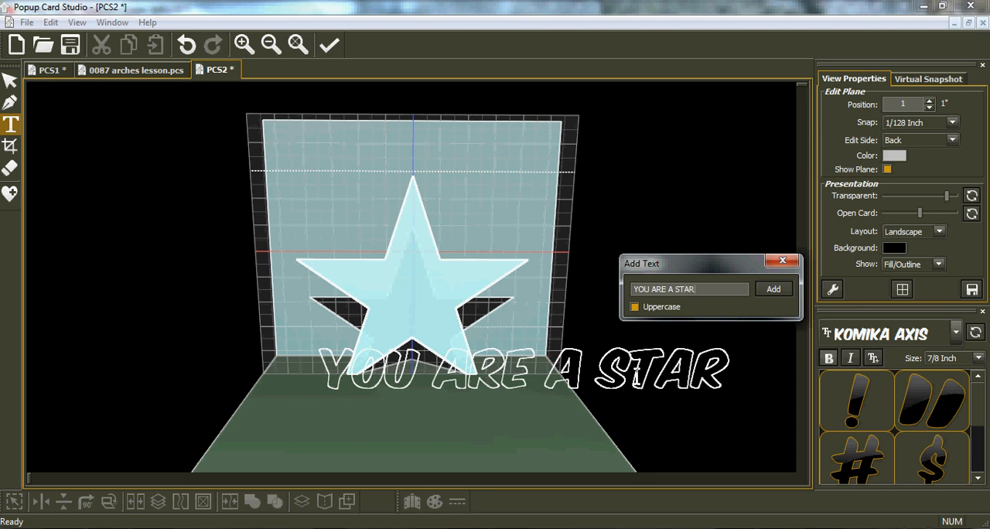
left_click(778, 296)
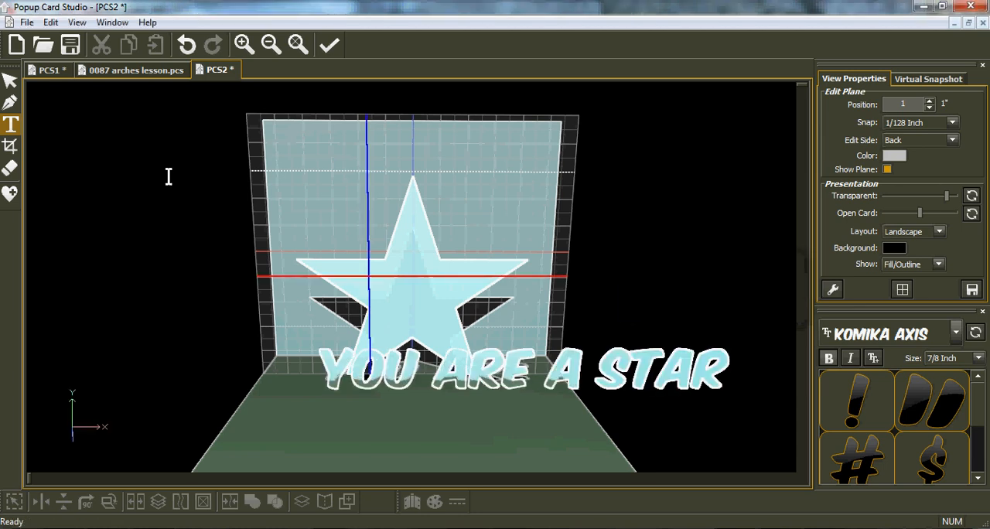
Move the "YOU ARE A STAR" text below the star and split it into separate letters
left_click(10, 82)
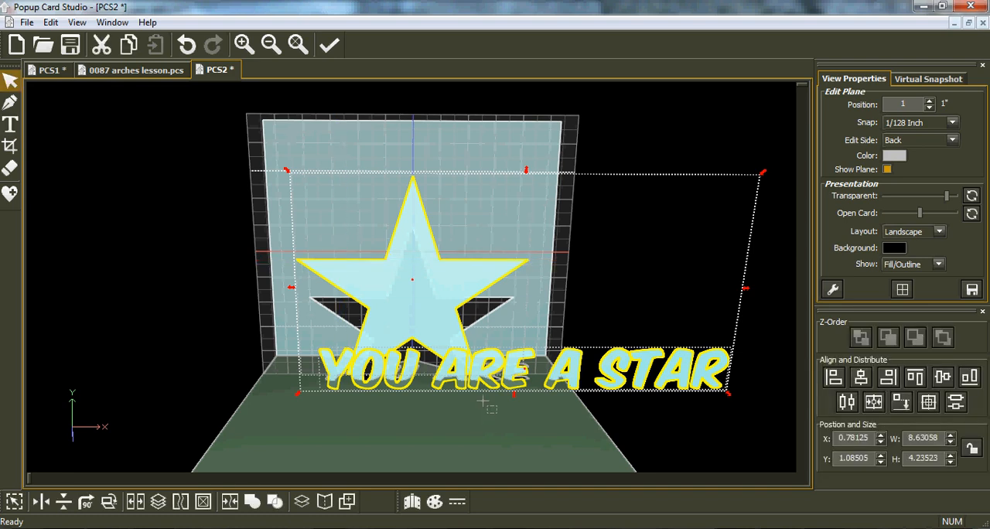
left_click(529, 430)
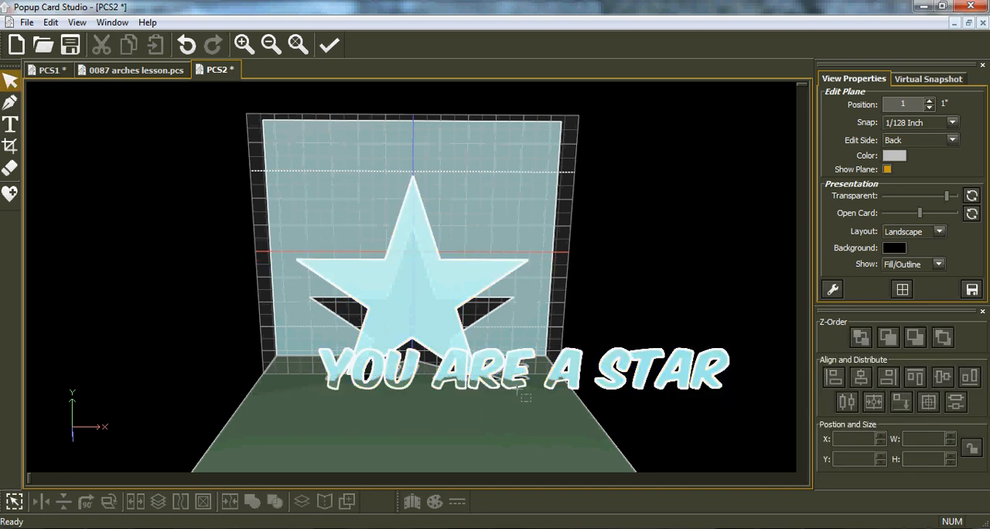
left_click_drag(517, 387, 430, 444)
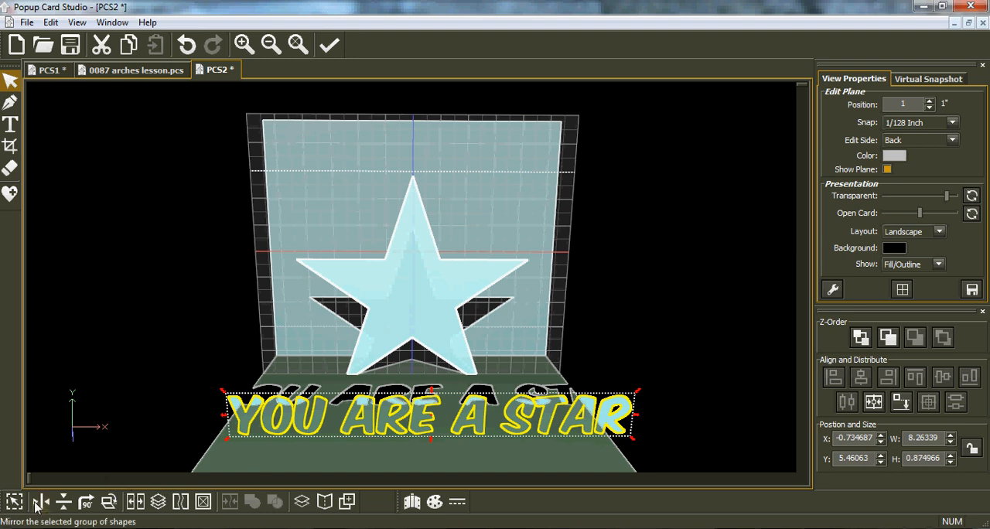
left_click(135, 502)
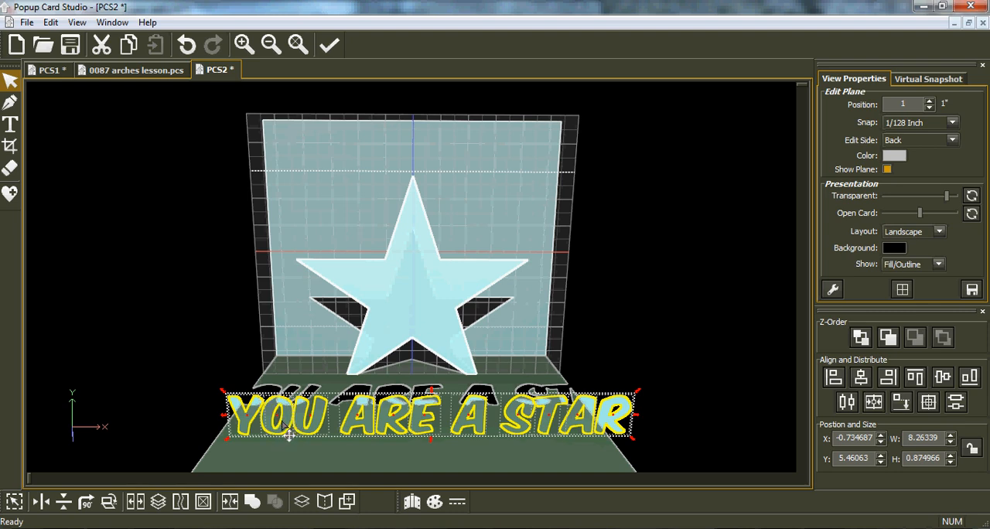
left_click(168, 416)
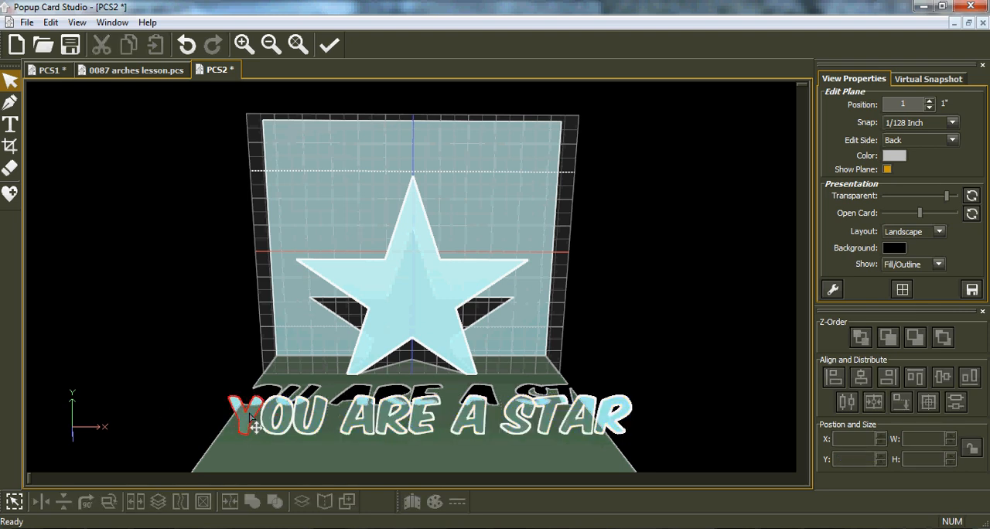
Adjust the letter spacing within "YOU" and "ARE" by shifting individual letters
left_click(251, 424)
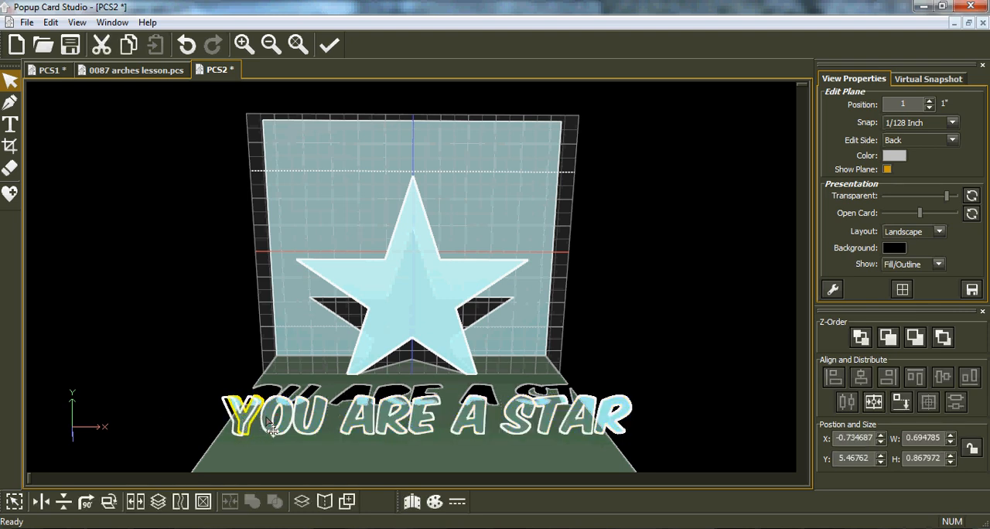
left_click_drag(200, 374, 353, 451)
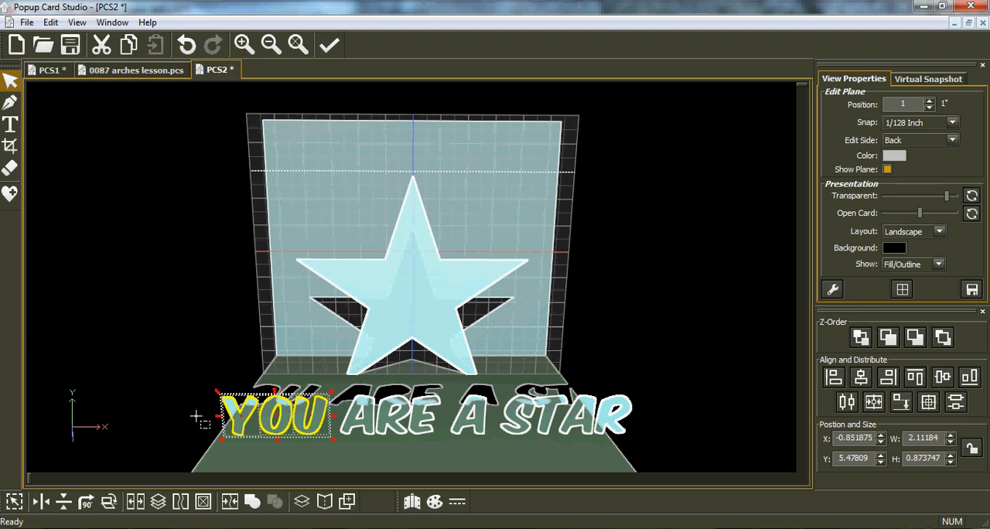
left_click_drag(199, 371, 353, 453)
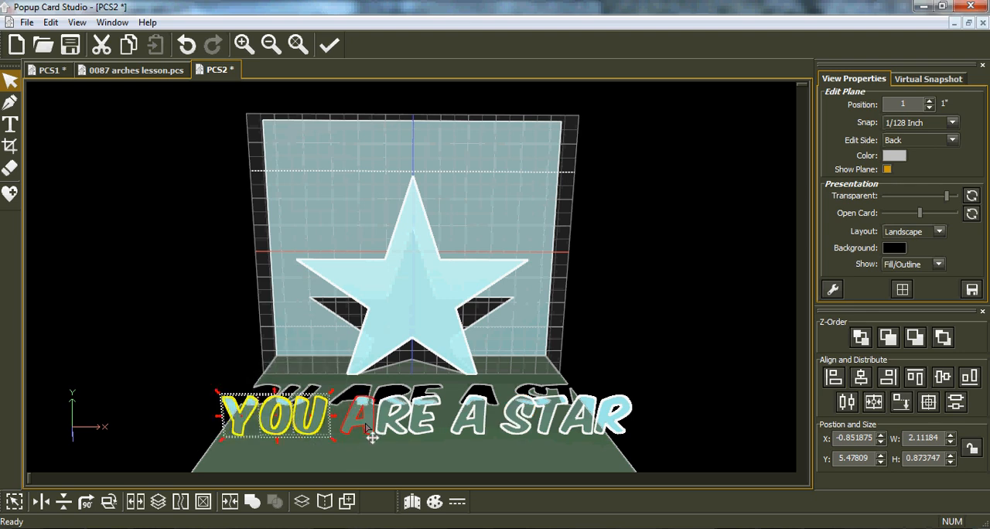
left_click(418, 426)
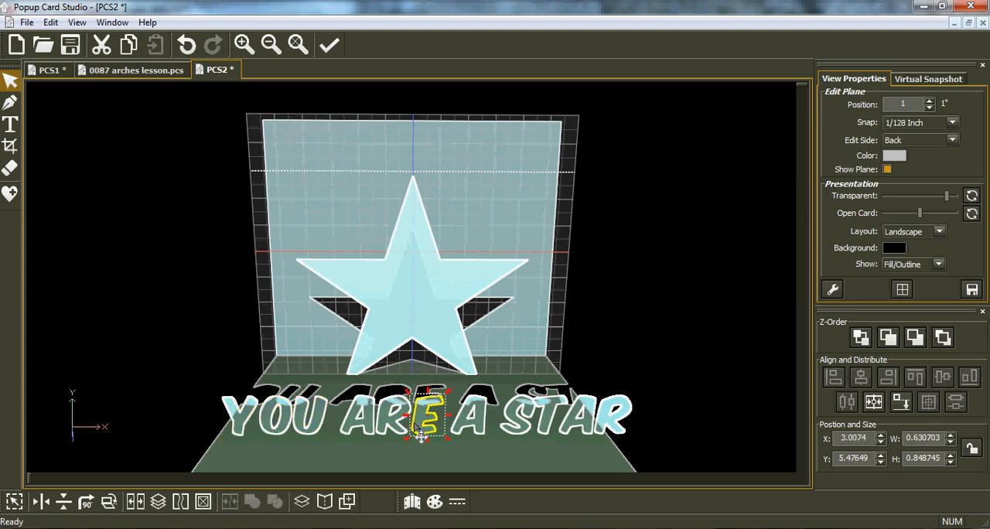
left_click(374, 437)
left_click(374, 436)
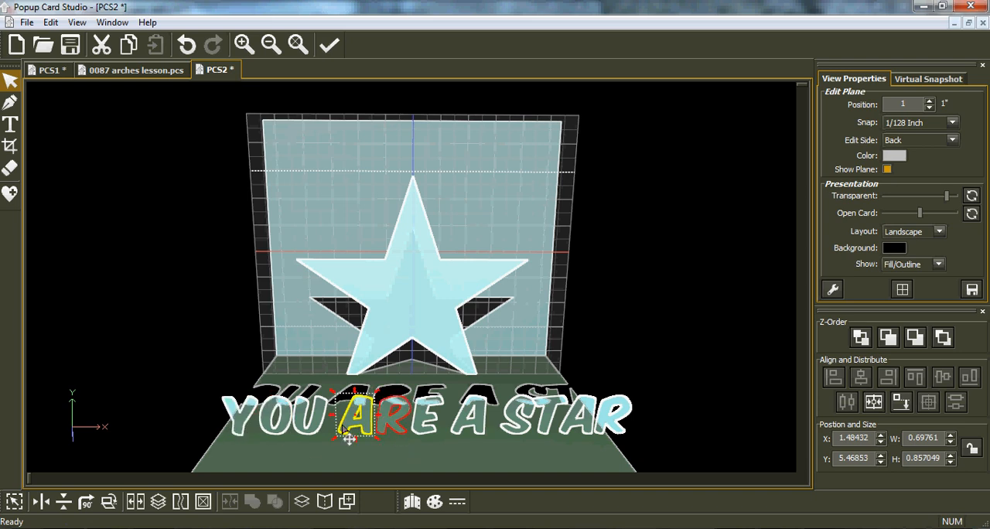
left_click(319, 434)
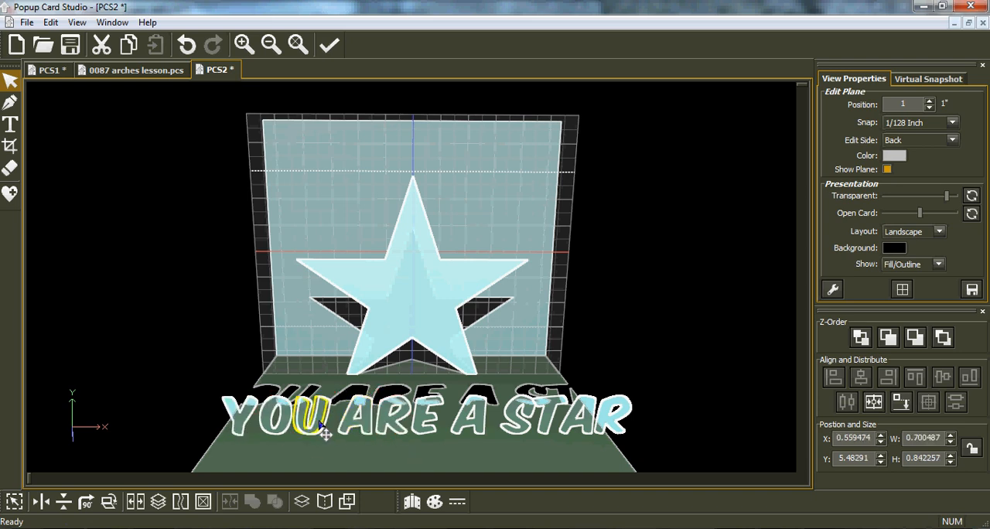
Move "YOU" above the star's left arm and "ARE" above its right arm
left_click_drag(199, 393, 348, 457)
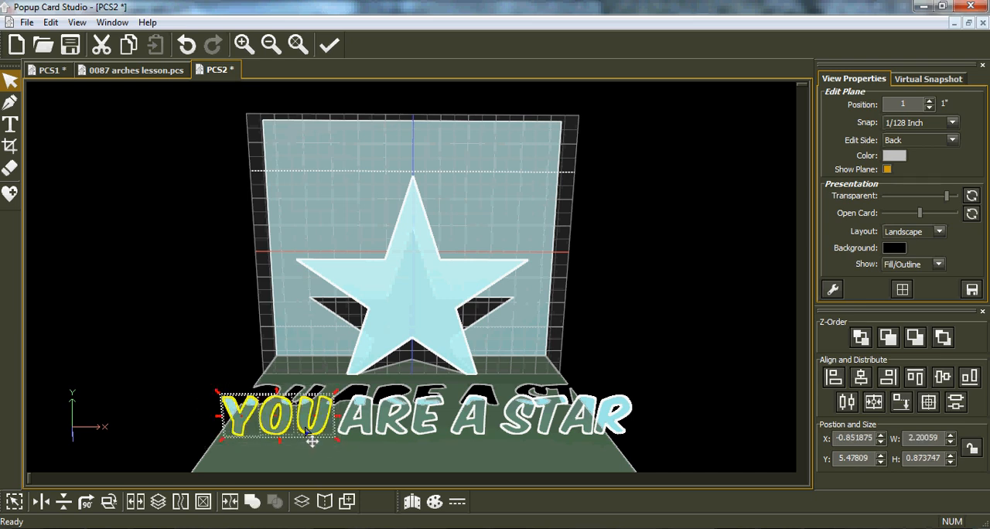
left_click_drag(306, 428, 379, 257)
left_click_drag(327, 374, 488, 247)
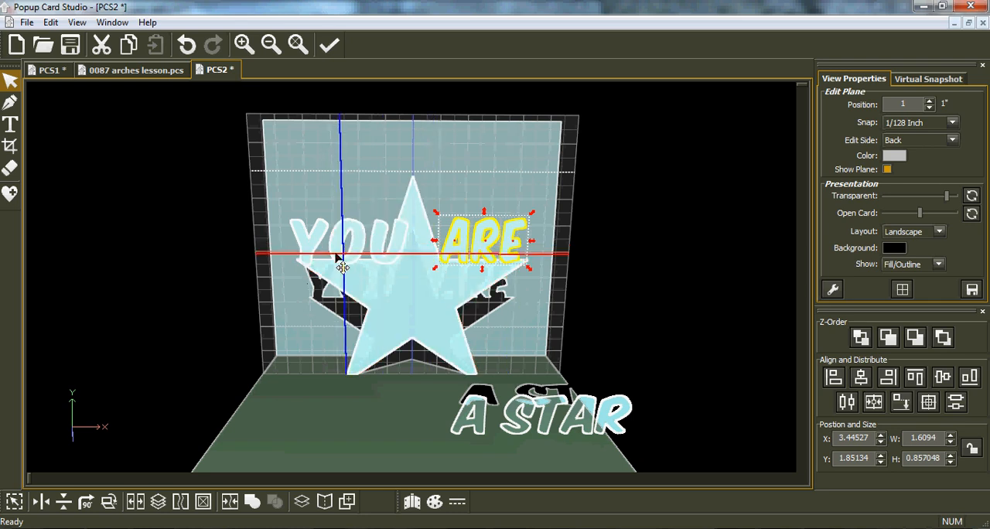
Narrow "YOU" to about 1.66 inches wide and position it on the star's left arm
left_click_drag(260, 202, 414, 283)
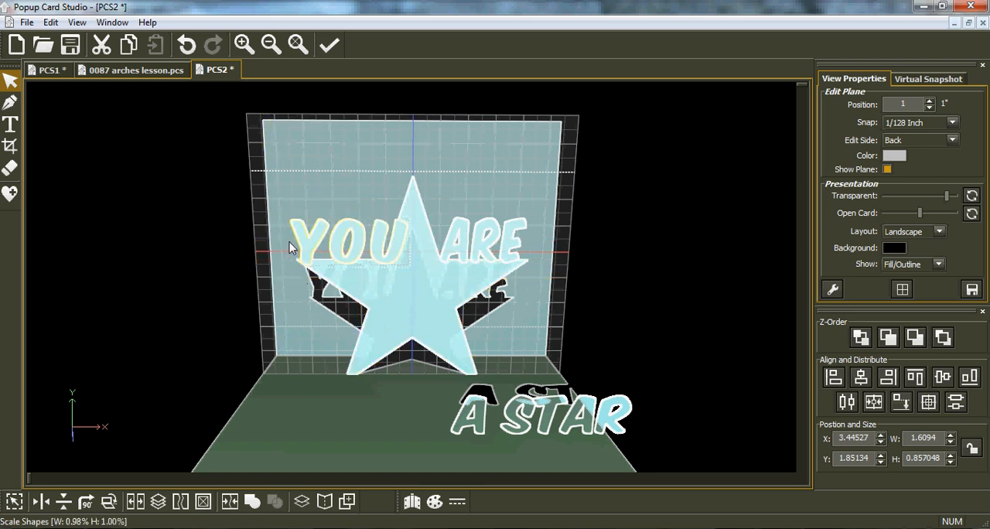
left_click_drag(296, 241, 297, 241)
left_click_drag(368, 255, 349, 244)
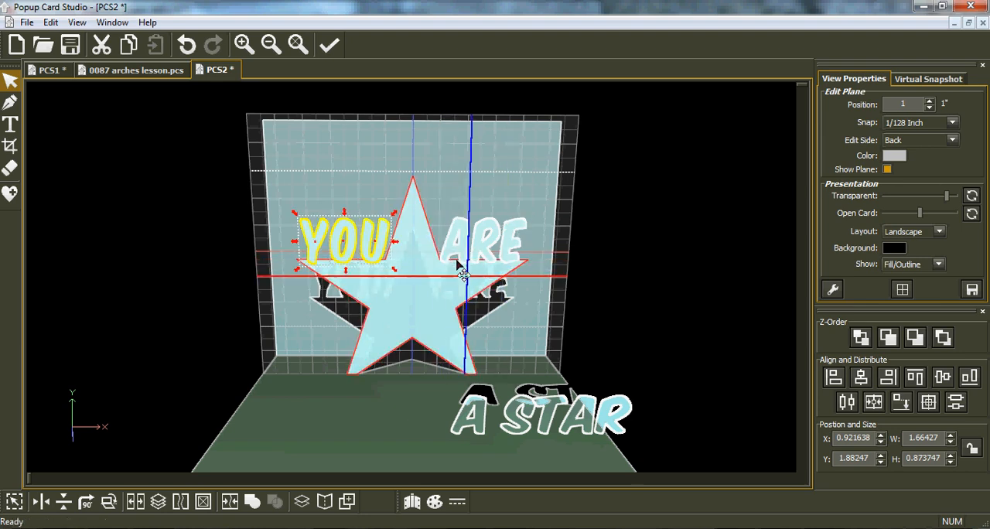
Shrink "ARE" to letters about 0.72 inches high on the star's right arm and adjust the spacing of its letters
left_click(453, 261)
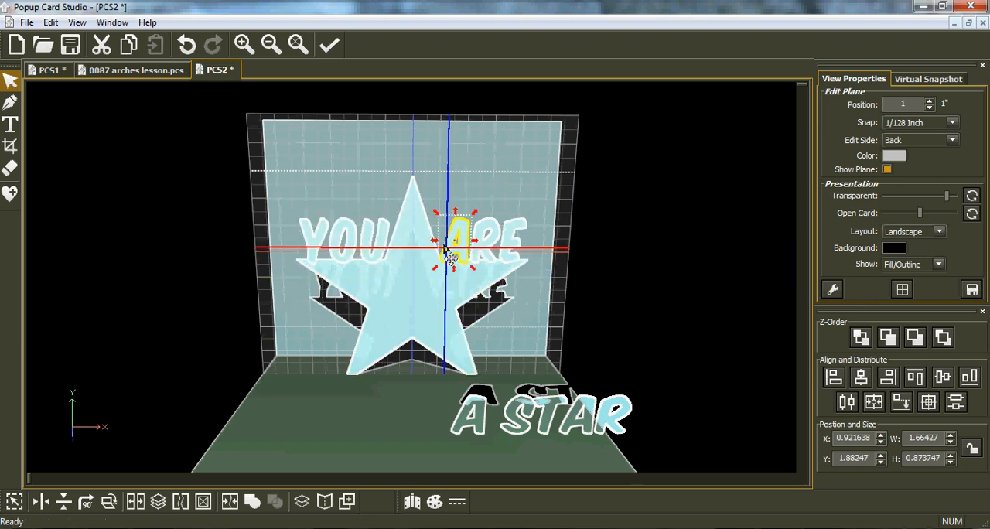
left_click_drag(578, 278, 451, 222)
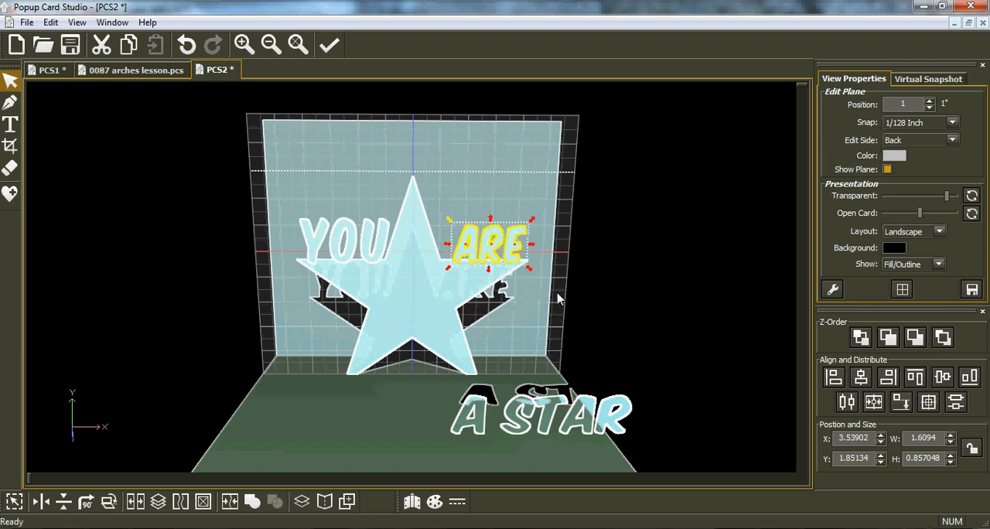
left_click(585, 287)
left_click(467, 249)
left_click_drag(468, 252, 466, 252)
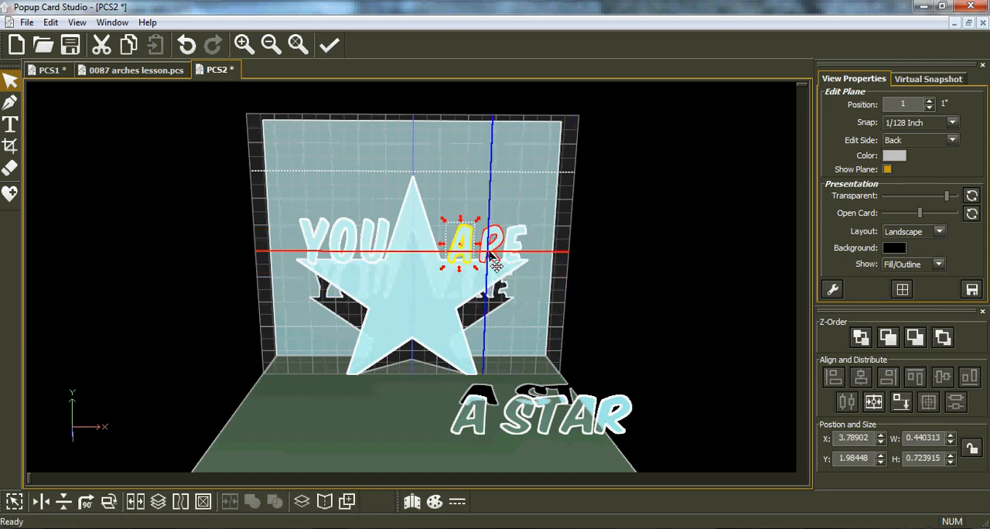
left_click(492, 253)
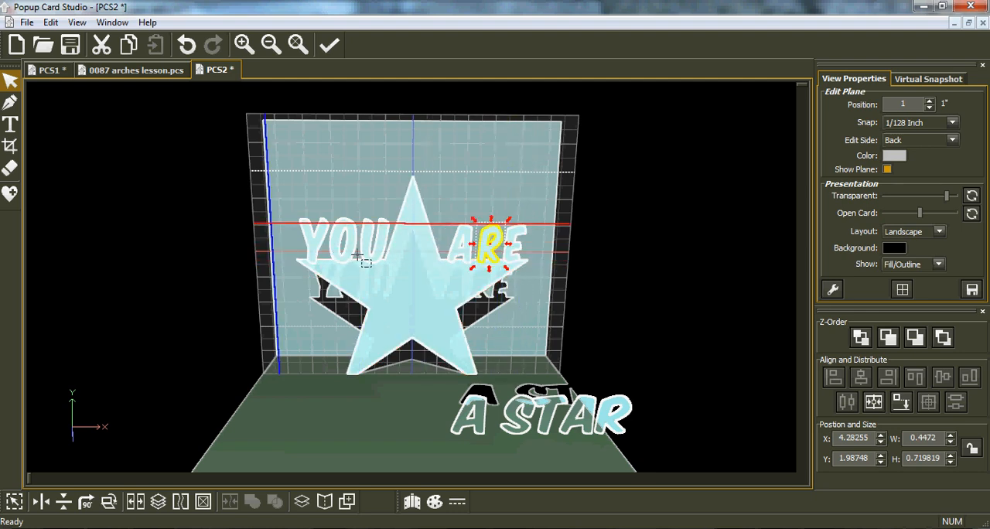
Scale "YOU" down to about 1.47 by 0.77 inches and reposition it on the star's left arm
left_click_drag(276, 205, 376, 251)
left_click_drag(412, 276, 410, 275)
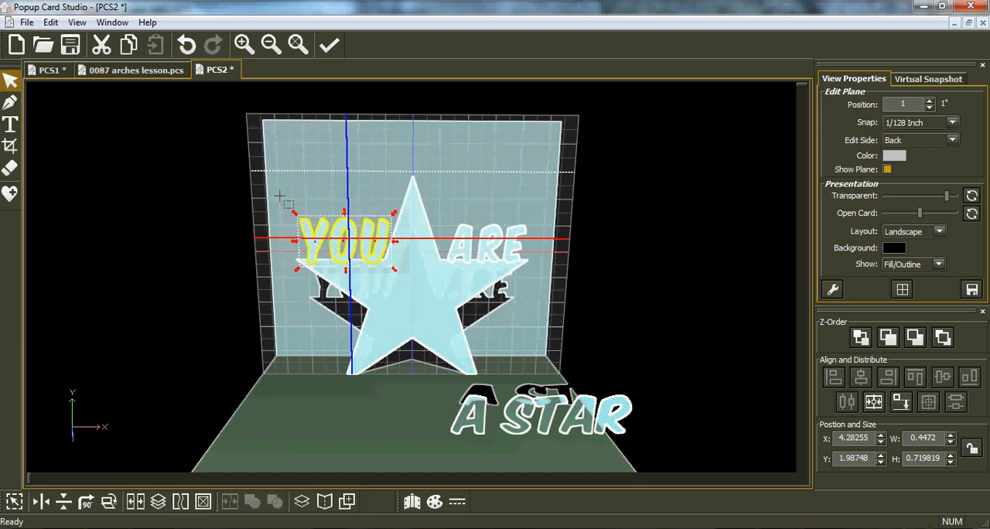
left_click_drag(295, 212, 306, 219)
left_click_drag(362, 268, 348, 253)
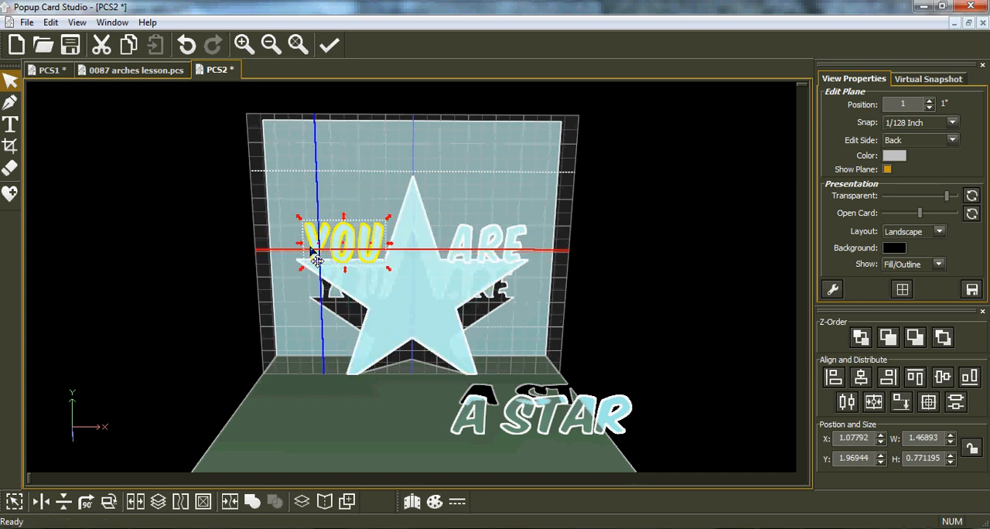
left_click(259, 242)
Set the edit plane to the Bottom side at position 2.34916, level with the upper edges of the star's arms
right_click_drag(405, 335, 431, 396)
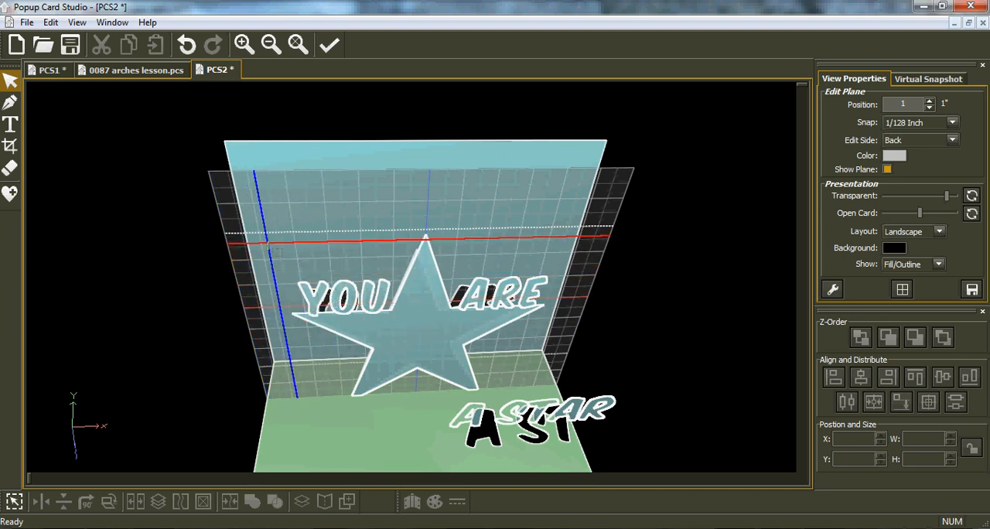
key("space")
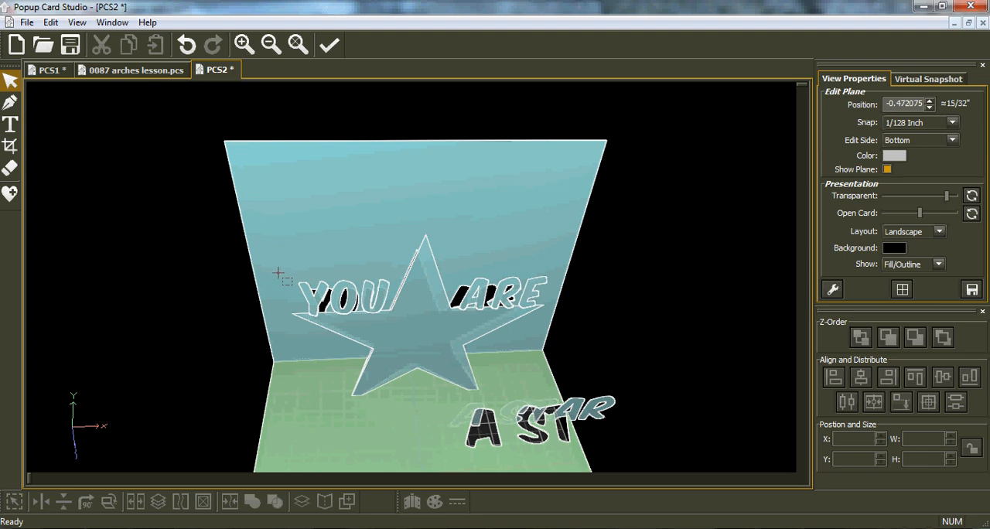
key("space")
key("space")
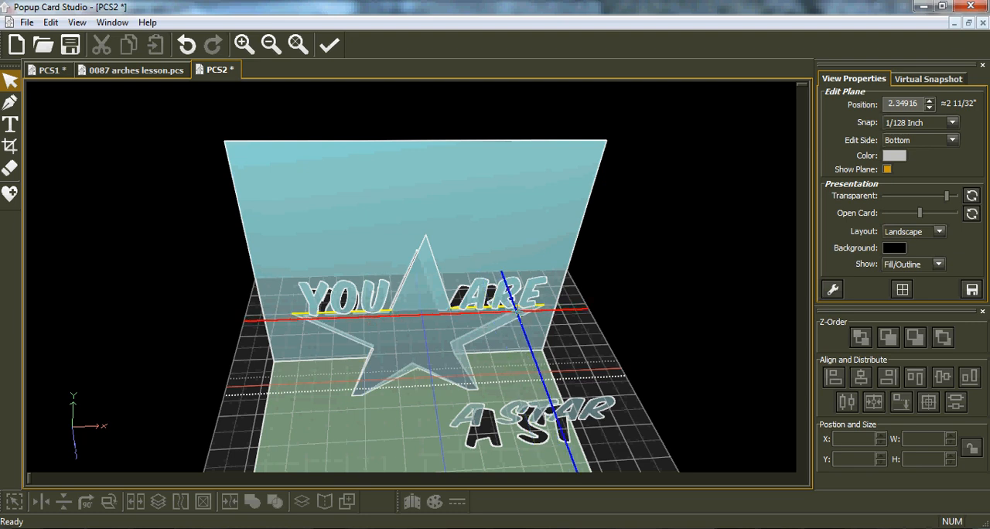
Using Auto Quad Two-Point Rect and 1/8 inch snap, draw two 1.69 by 1 inch rectangles connecting the star's arms to the back panel
left_click(11, 102)
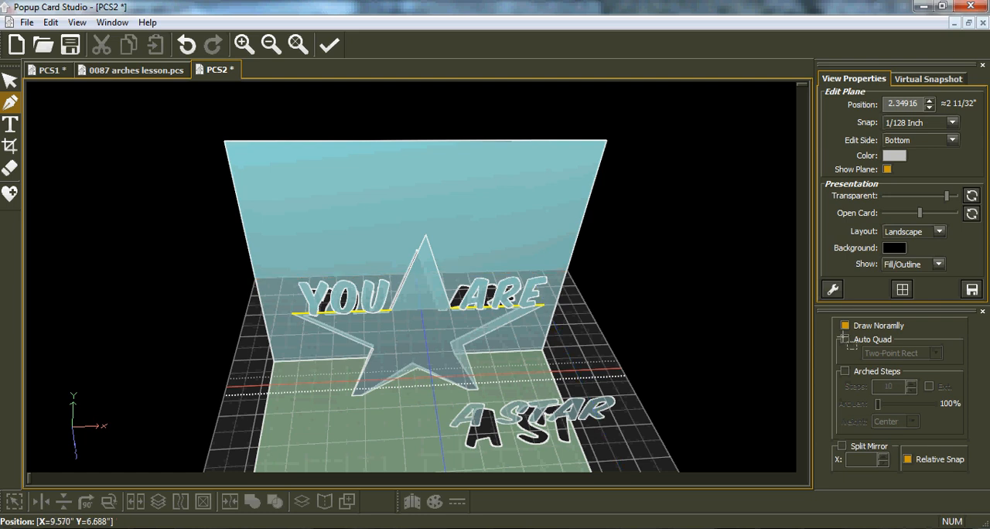
left_click(950, 124)
left_click(930, 175)
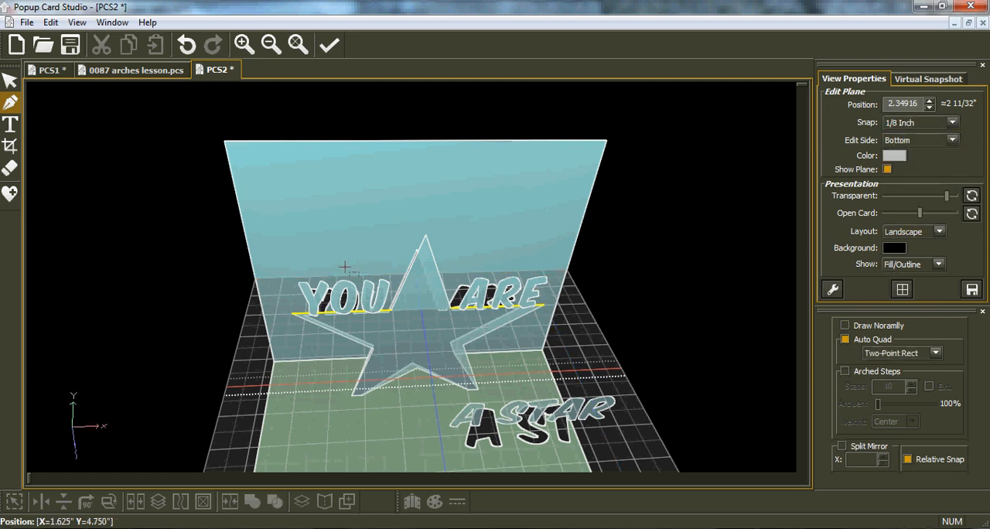
left_click(294, 313)
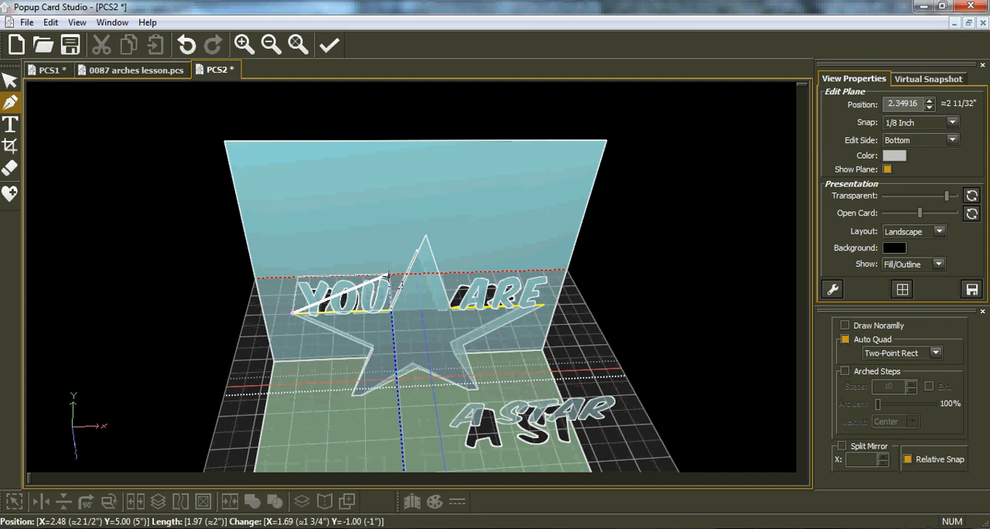
left_click(389, 276)
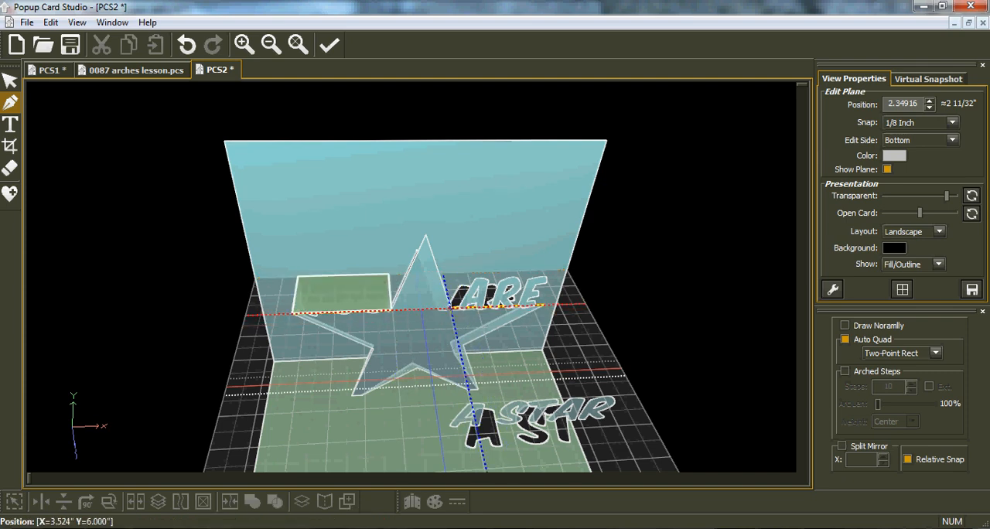
left_click(449, 306)
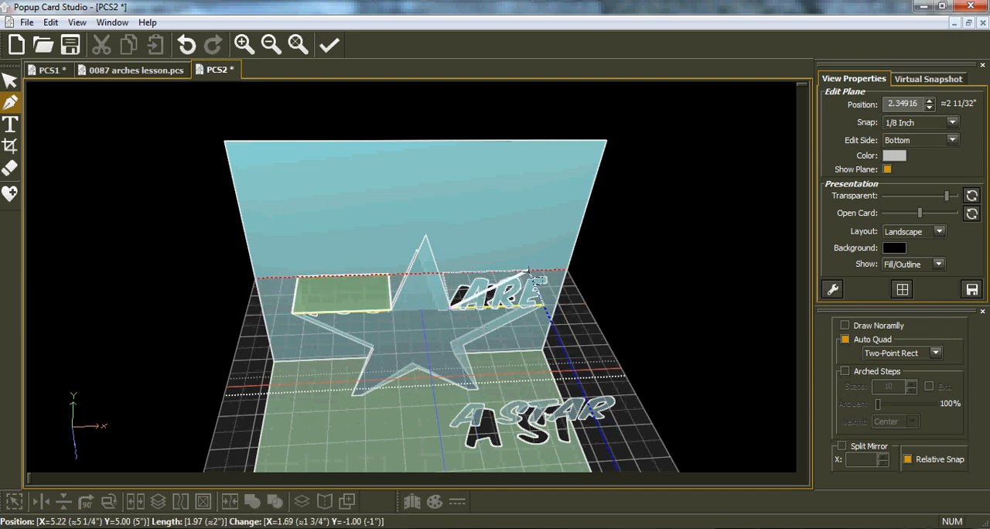
left_click(528, 272)
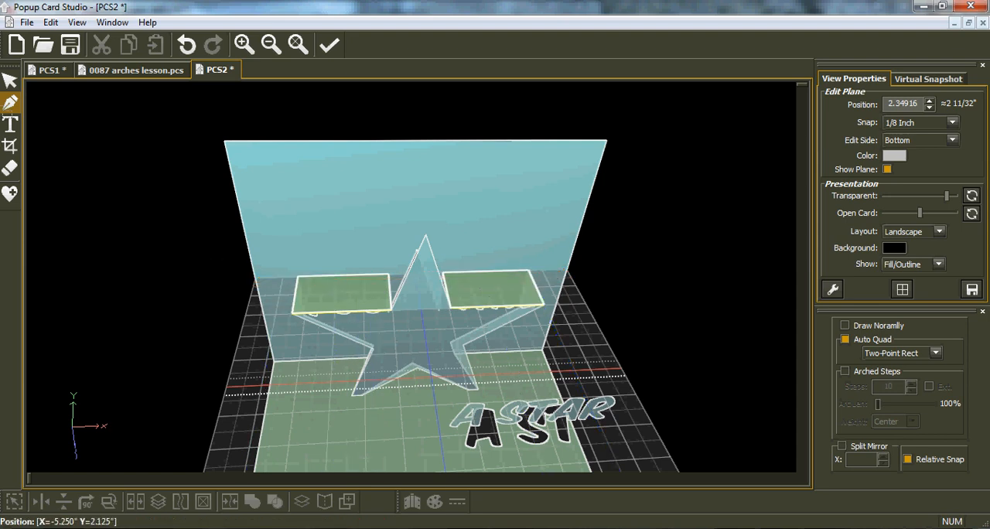
Send both connecting rectangles to the bottom of the z-order and return the edit plane to the Back side at 1 inch
left_click(10, 80)
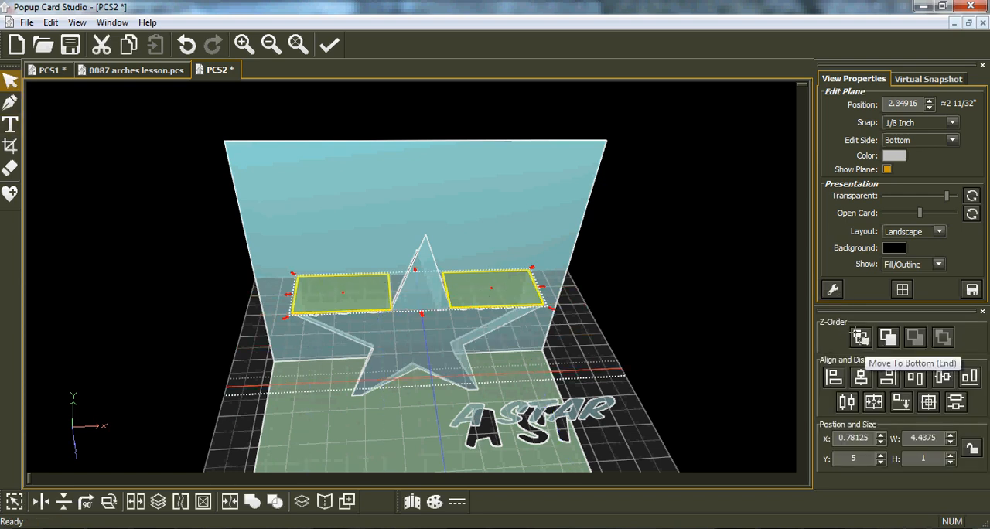
left_click(861, 338)
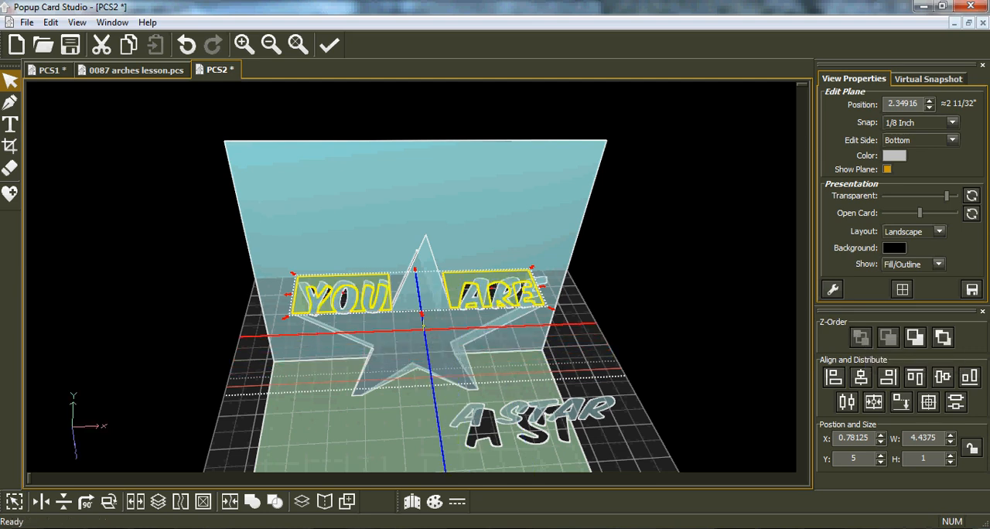
left_click(420, 317)
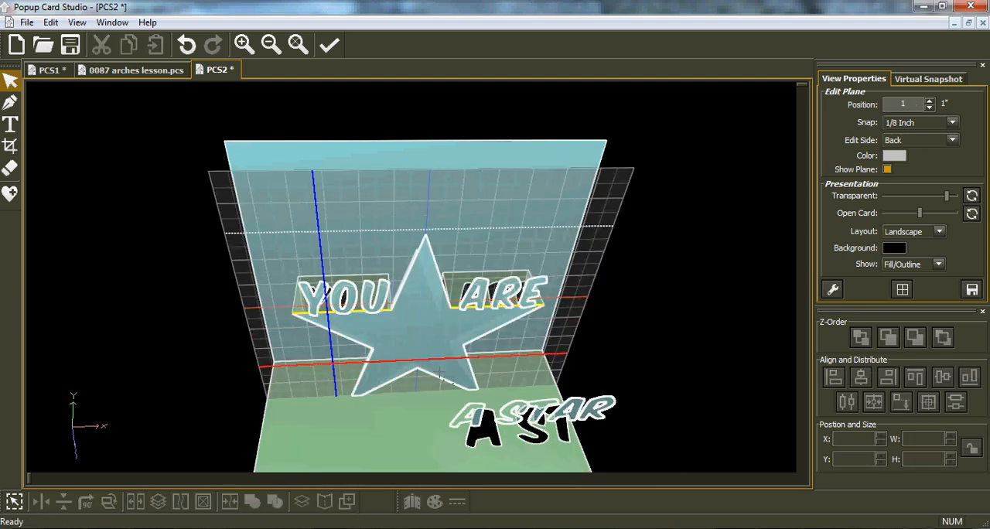
Weld the star and the letters of "YOU" and "ARE" into one shape
right_click_drag(396, 329, 379, 369)
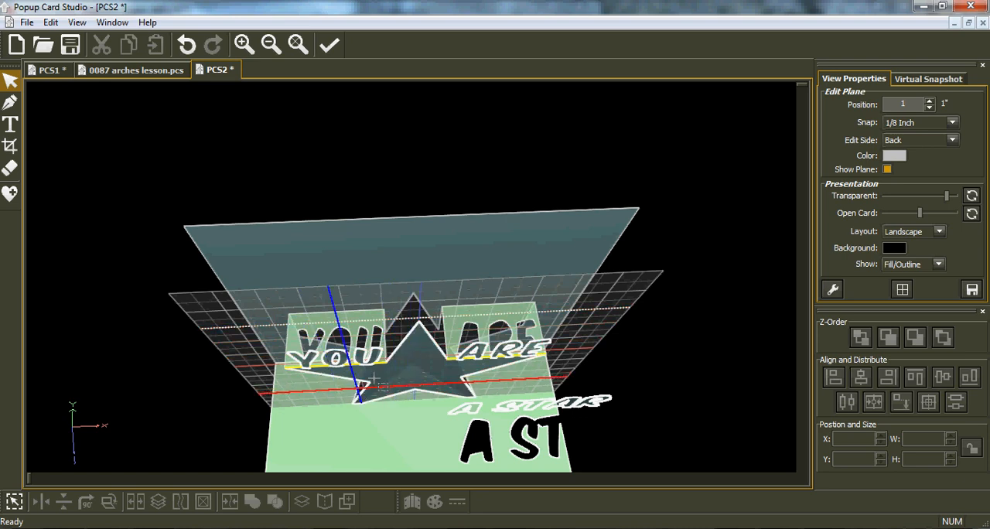
middle_click_drag(380, 378, 360, 321)
left_click_drag(273, 193, 563, 409)
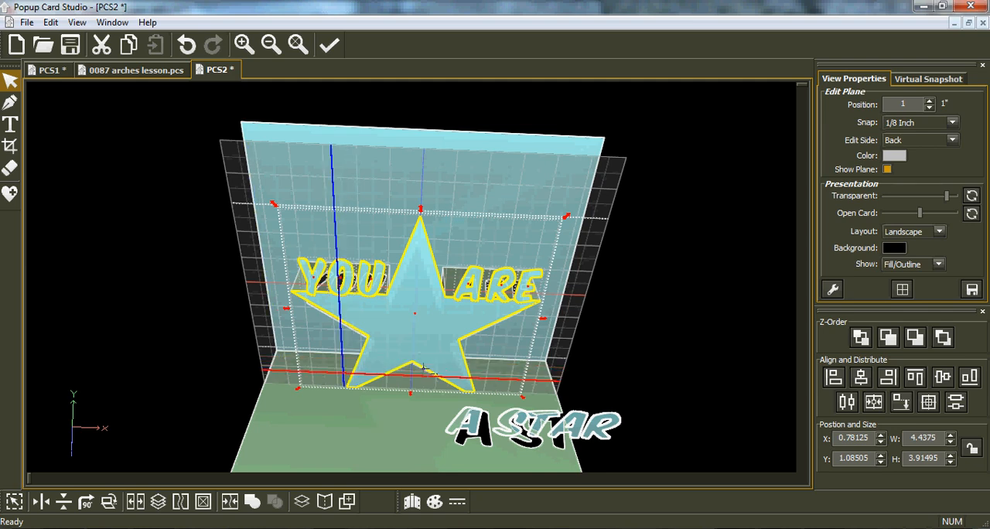
left_click(253, 500)
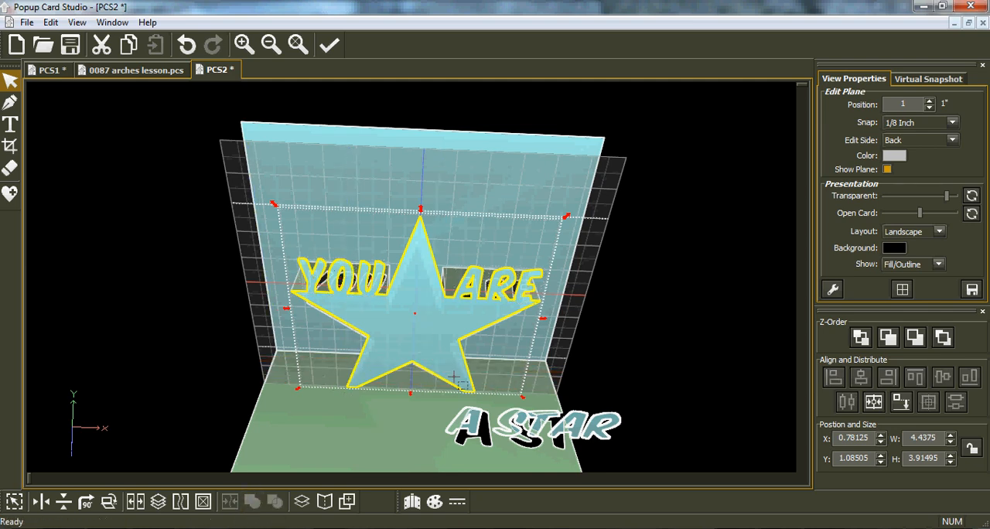
Scale the separate letter "A" down to about 0.41 by 0.5 inch and park it just below the star's feet
right_click_drag(450, 333, 445, 287)
right_click_drag(276, 293, 295, 282)
mouse_move(281, 224)
right_mouse_down()
mouse_move(270, 227)
mouse_move(279, 230)
right_mouse_up()
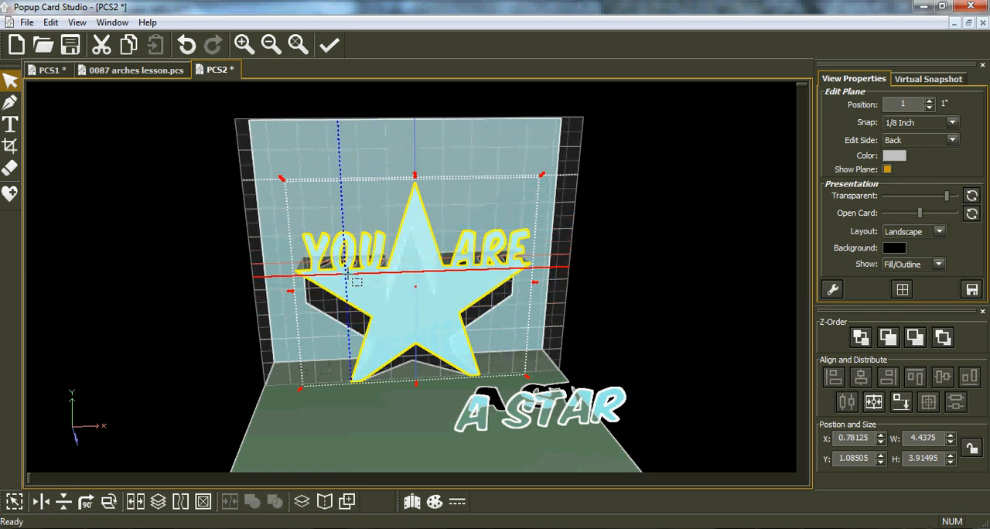
middle_click_drag(372, 276, 390, 310)
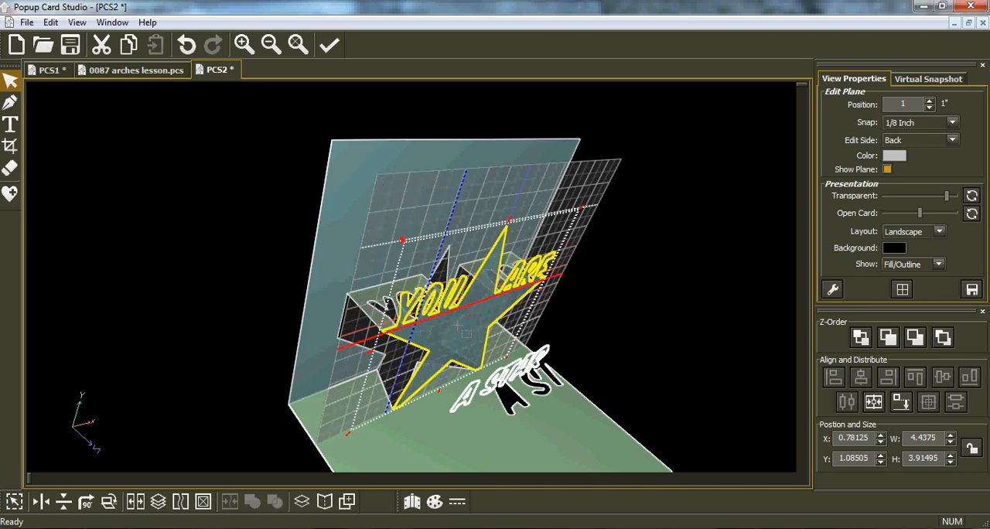
middle_click_drag(473, 323, 495, 279)
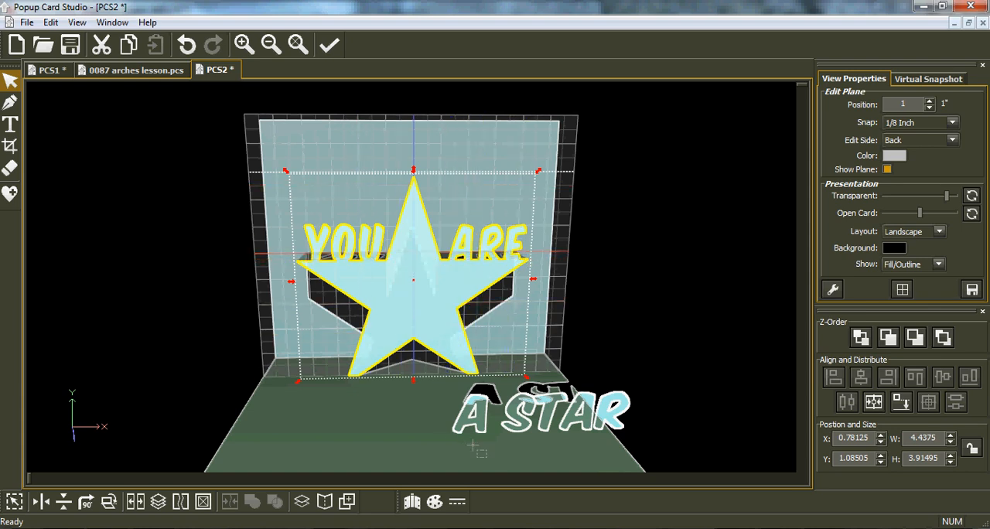
left_click_drag(470, 417, 393, 315)
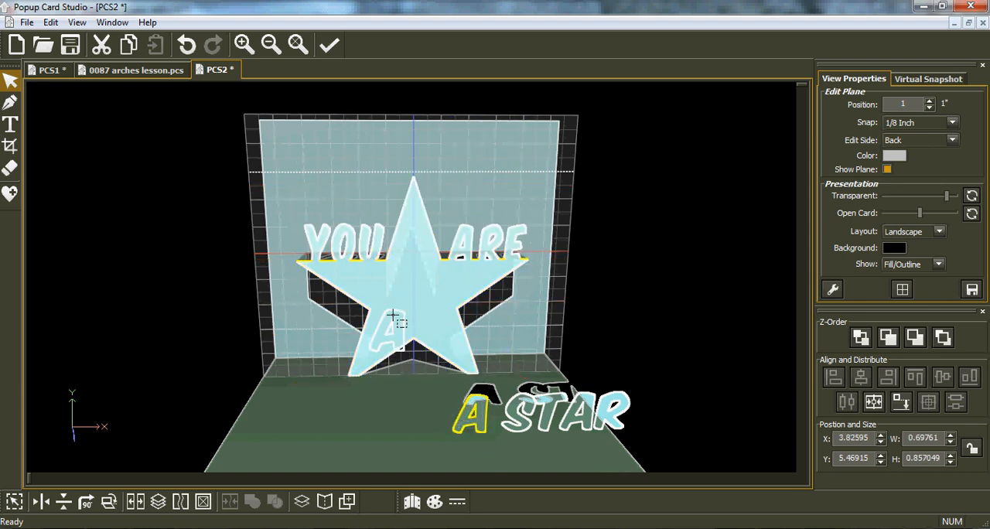
left_click_drag(422, 345, 395, 298)
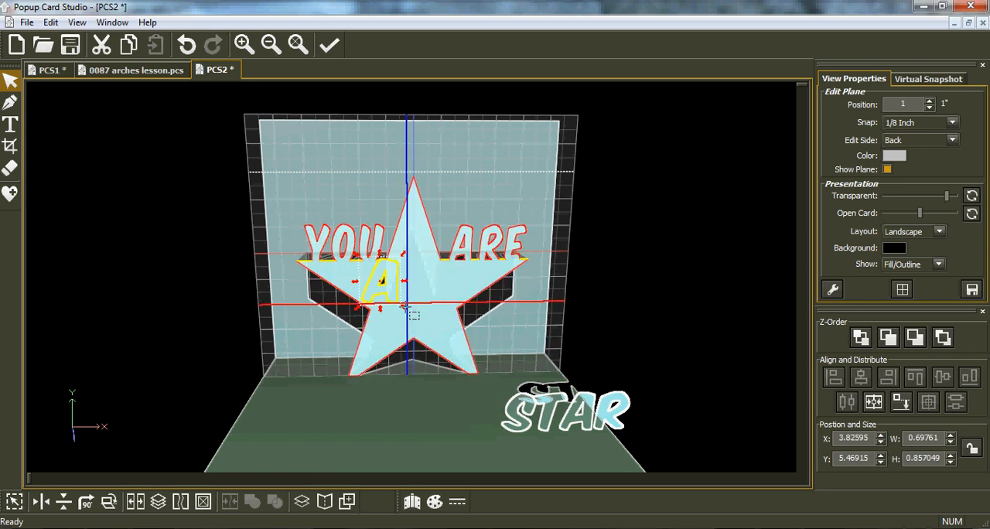
left_click(375, 278)
left_click_drag(374, 277, 389, 349)
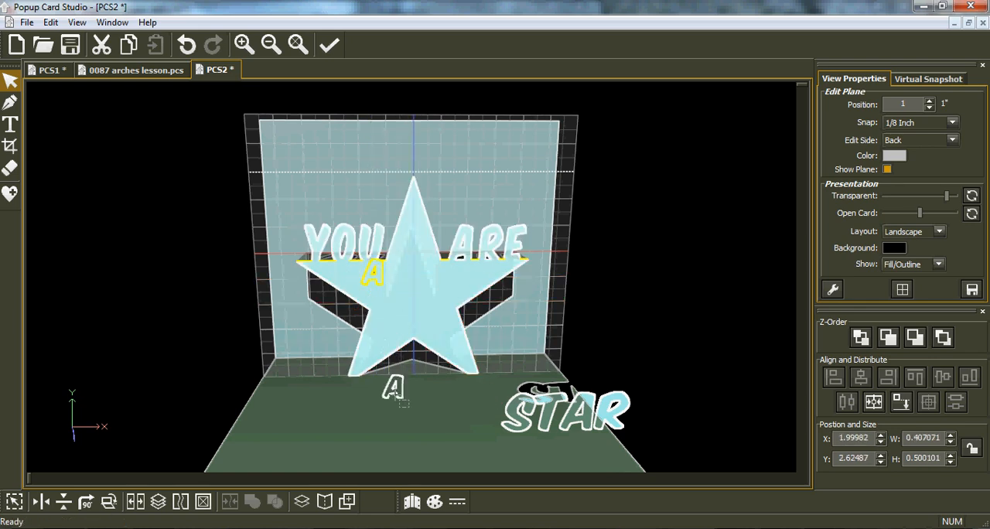
Scale the word "STAR" to about 2 by 0.65 inch and move its R and S slightly outward to loosen the letter spacing
left_click(637, 399)
left_click_drag(636, 387, 601, 399)
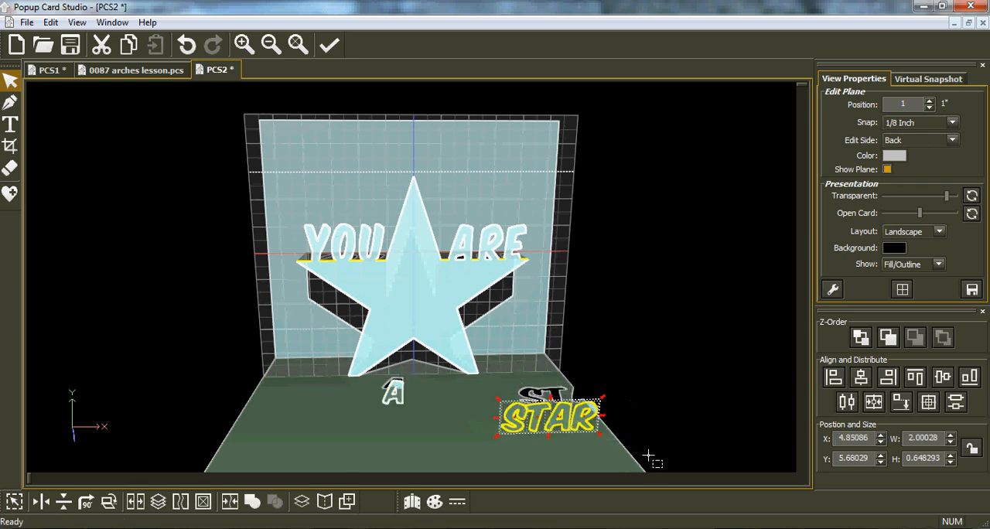
left_click(586, 437)
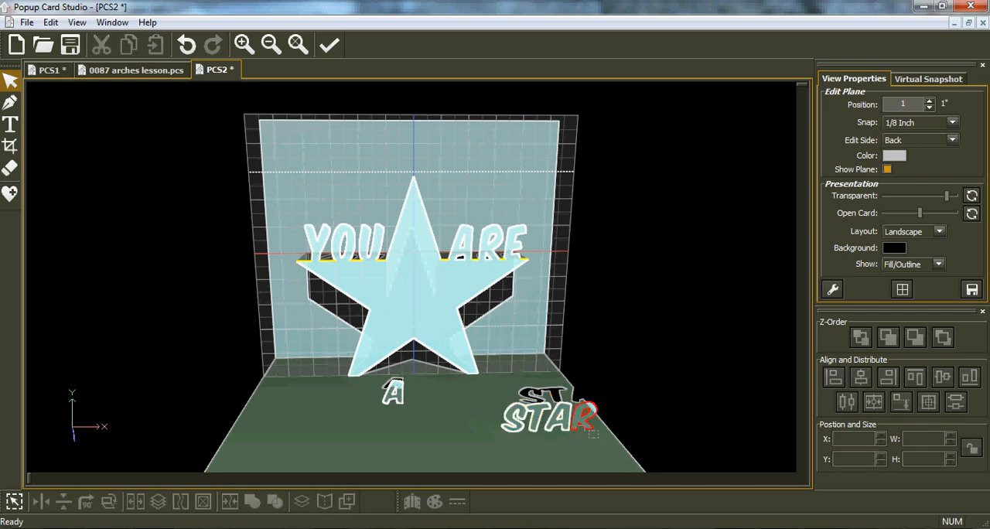
left_click(593, 433)
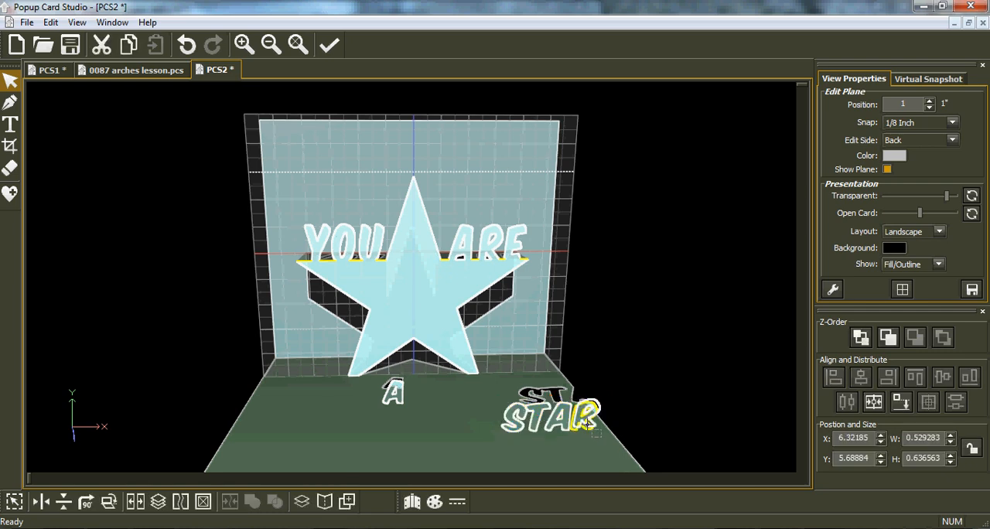
left_click_drag(585, 419, 579, 443)
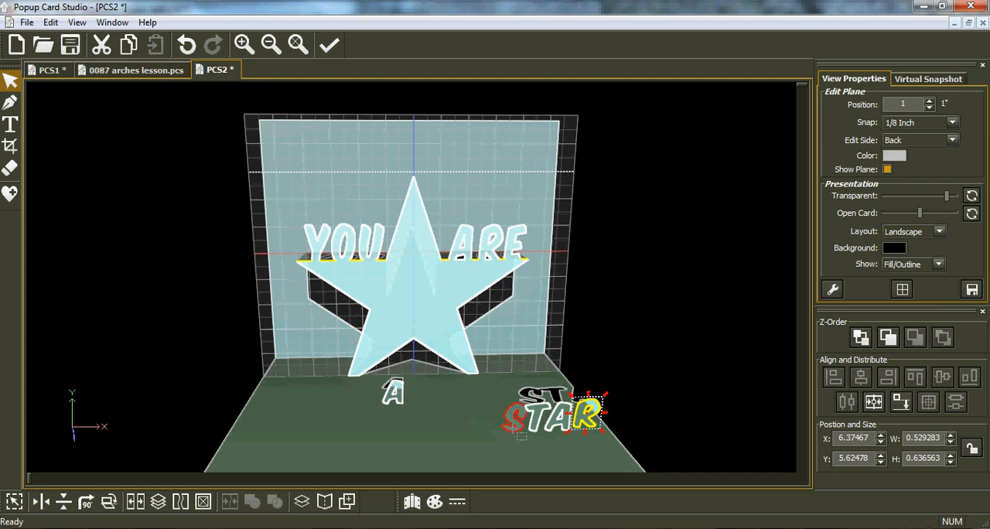
left_click(512, 419)
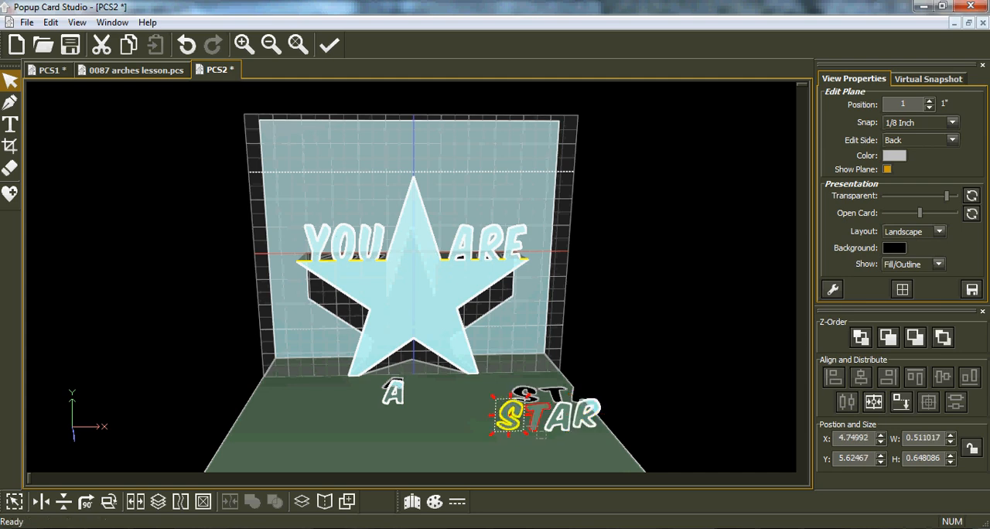
left_click_drag(639, 455, 458, 378)
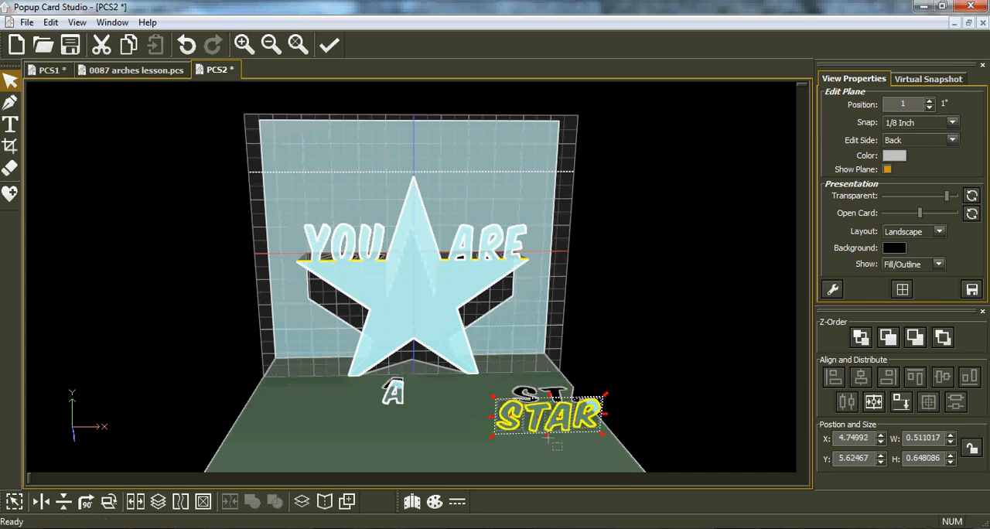
Set the Eraser to 0.7 mm straight-line strokes with snapping and try erasing a bridge through the R of "STAR"
scroll(588, 436, "up", 4)
middle_click_drag(654, 456, 560, 384)
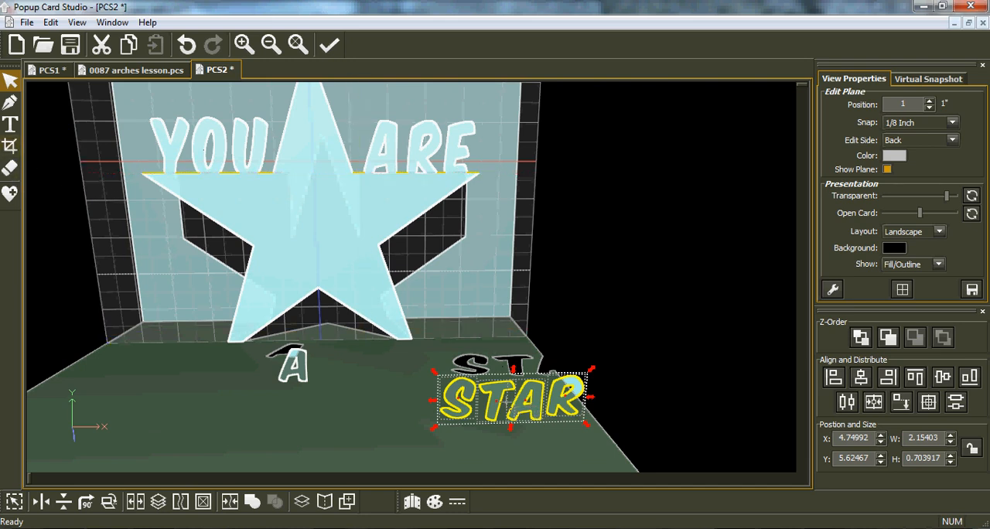
scroll(508, 401, "up", 5)
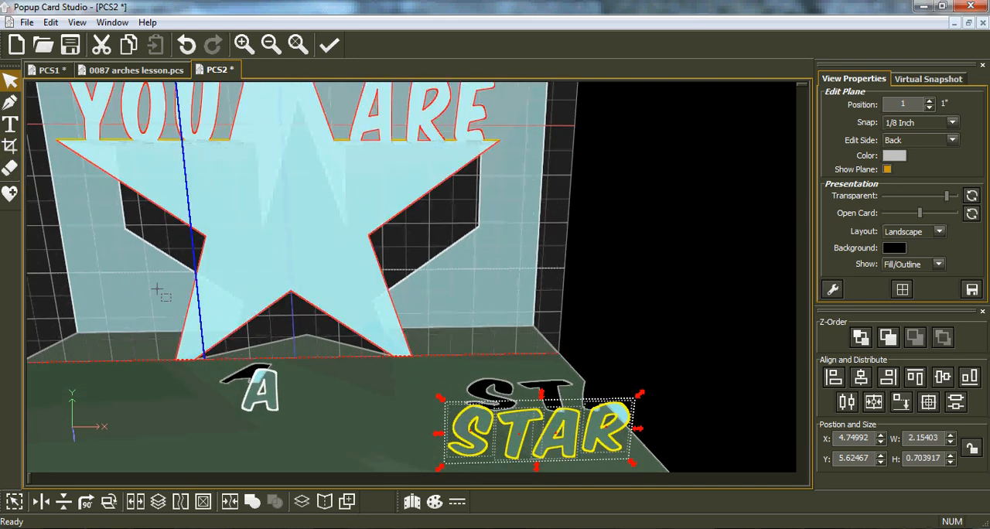
left_click(10, 168)
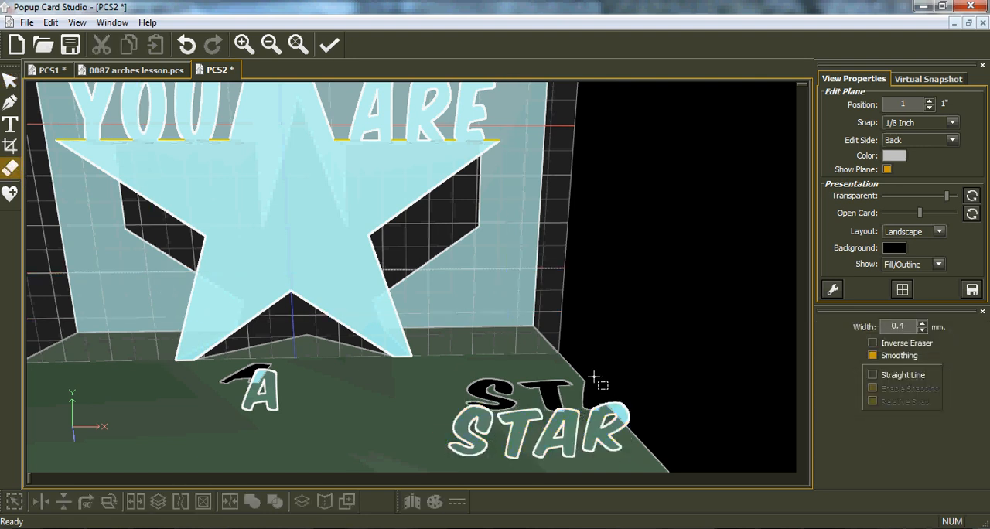
left_click(876, 375)
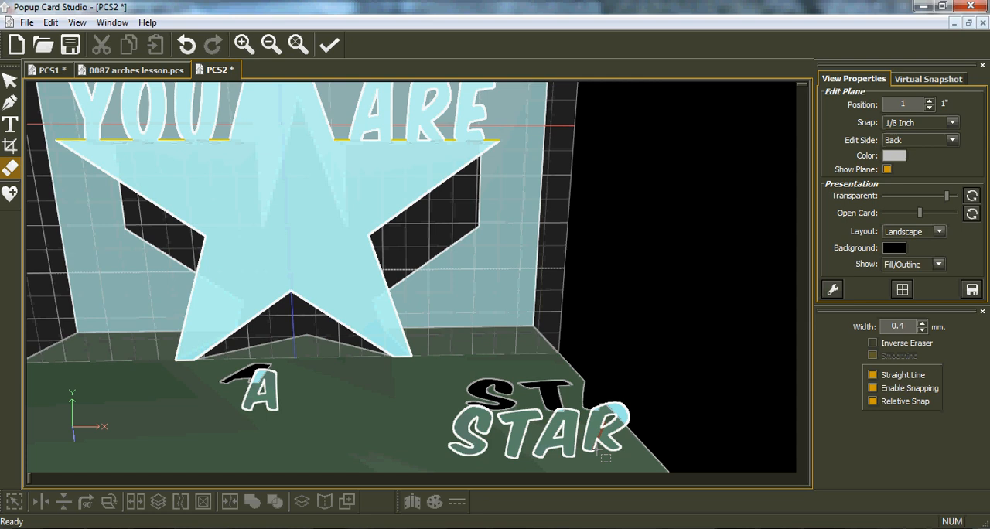
left_click(187, 44)
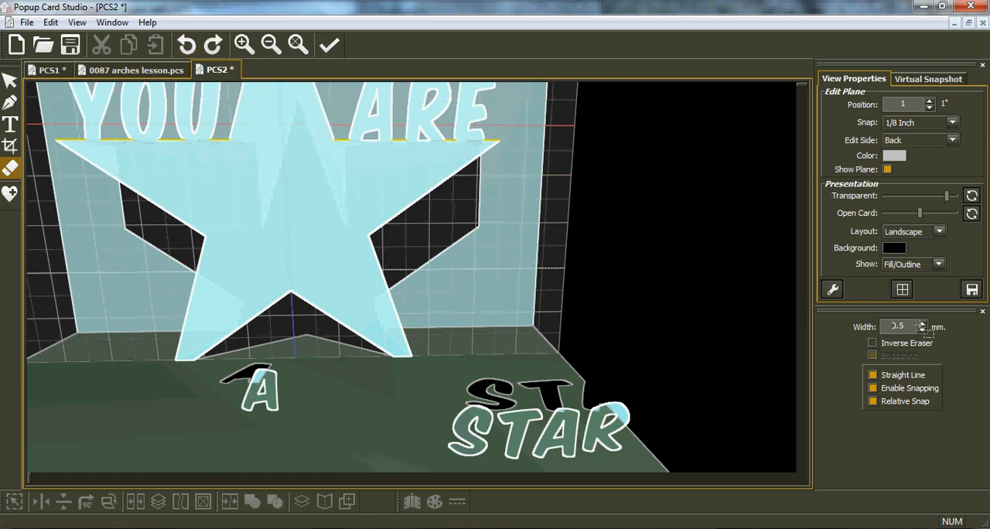
left_click(921, 326)
left_click(605, 423)
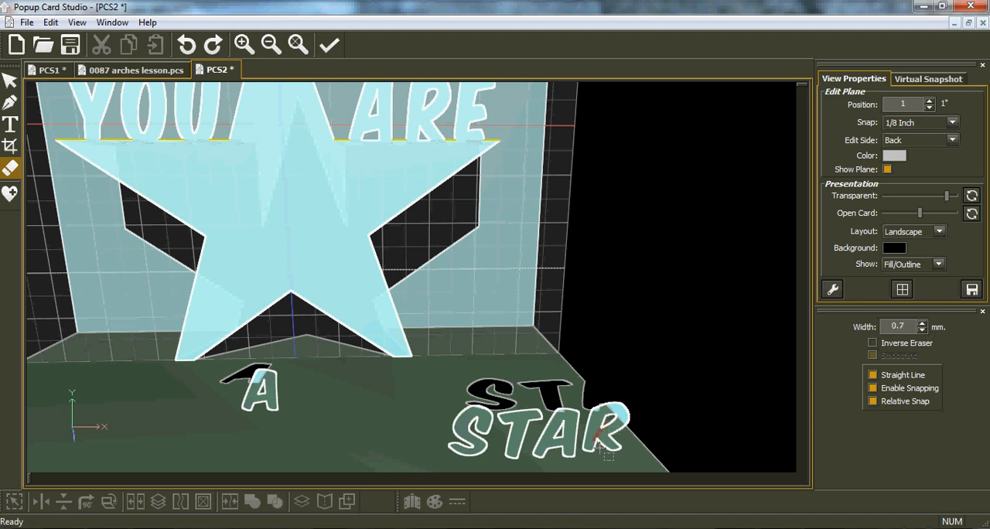
left_click(603, 449)
Undo the last erase, set the snap to 1/128 inch, and erase thin stencil bridges through the R and both A's
left_click(952, 122)
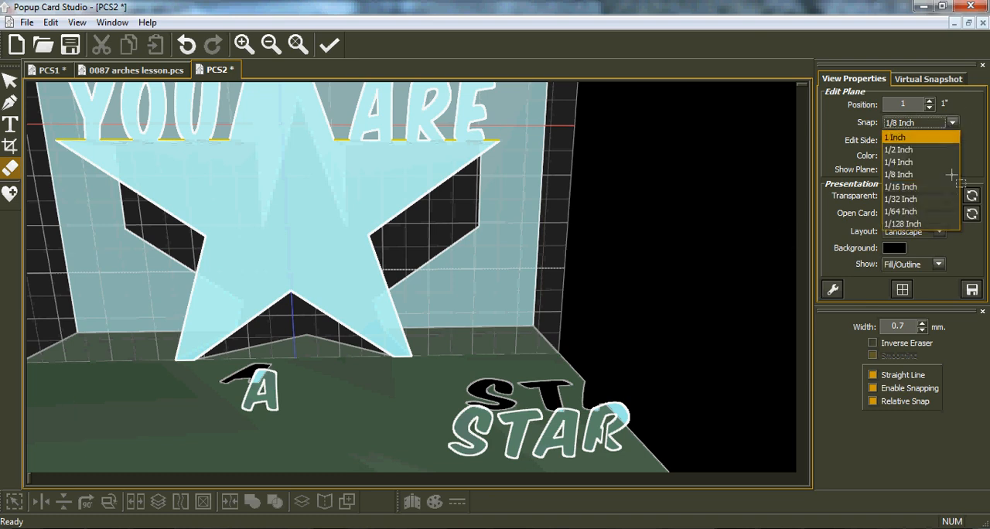
left_click(912, 229)
left_click(186, 44)
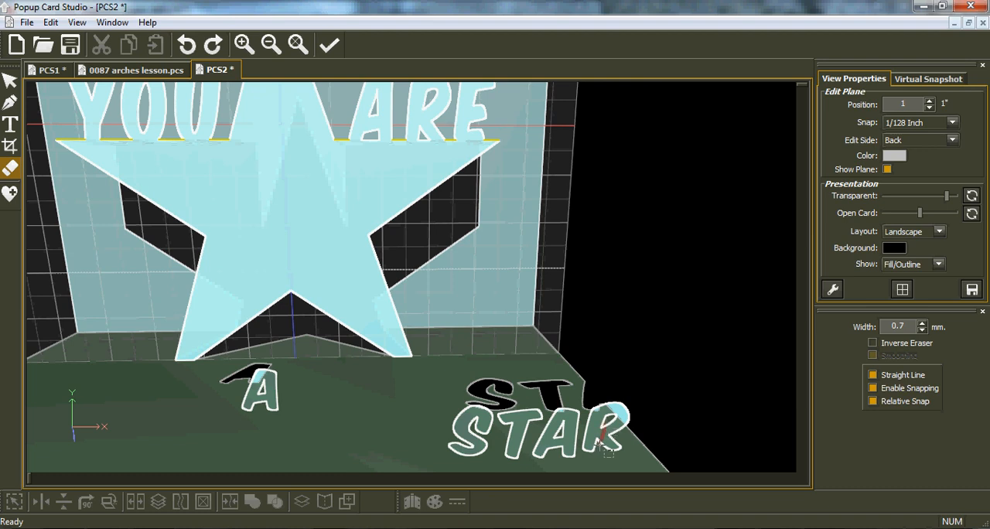
left_click(601, 439)
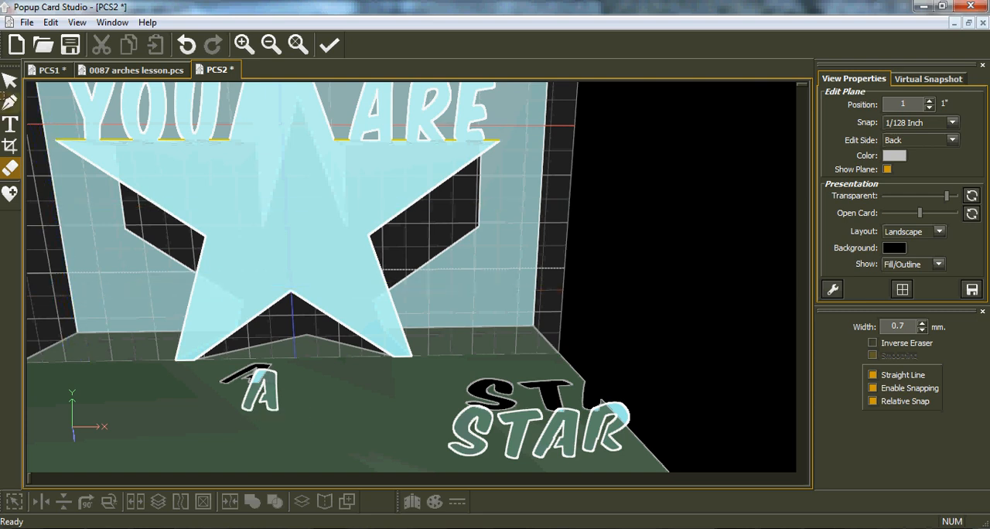
Move the single "A" onto the star below the U of "YOU" and scale it down slightly
left_click(9, 81)
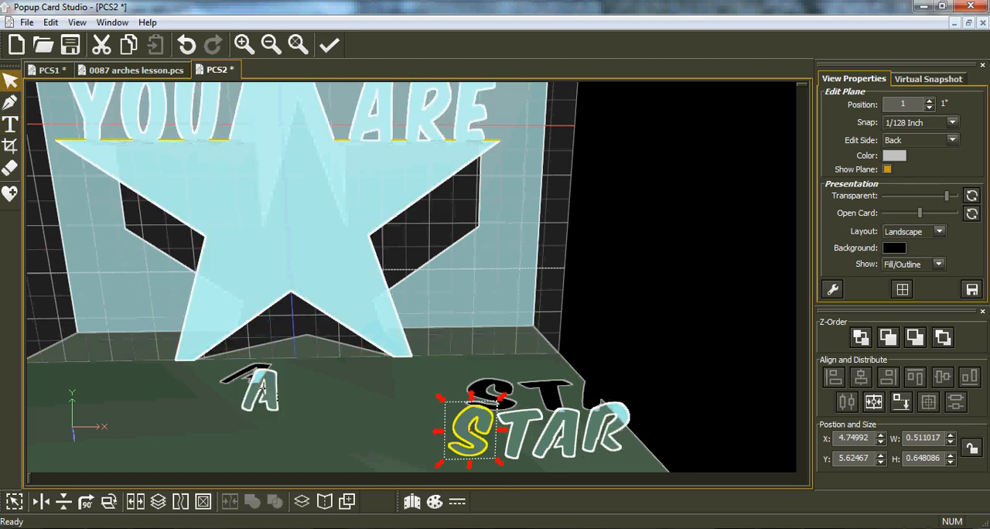
left_click_drag(260, 386, 208, 175)
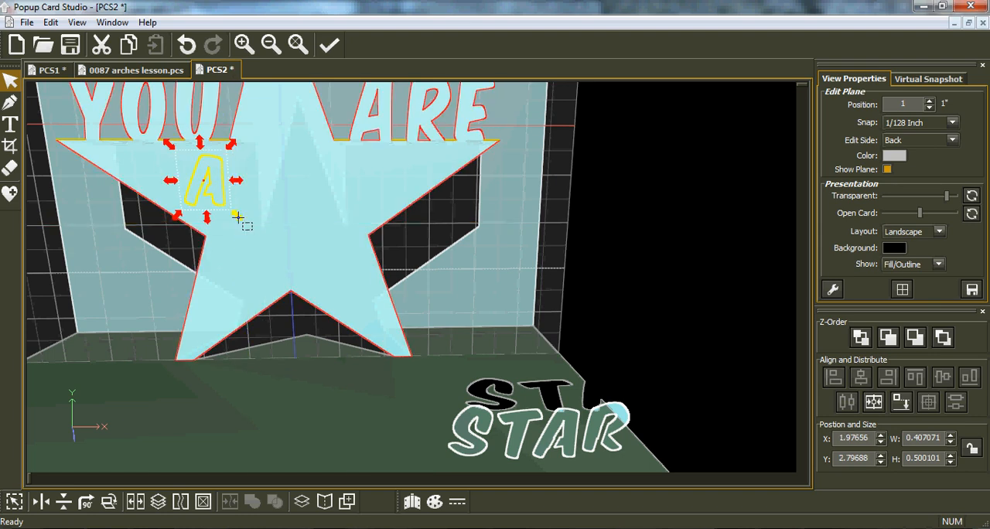
left_click_drag(230, 210, 222, 202)
Move the whole word "STAR" onto the middle of the star and narrow it to fit inside the star's body
left_click_drag(657, 396, 441, 470)
left_click_drag(508, 458, 281, 249)
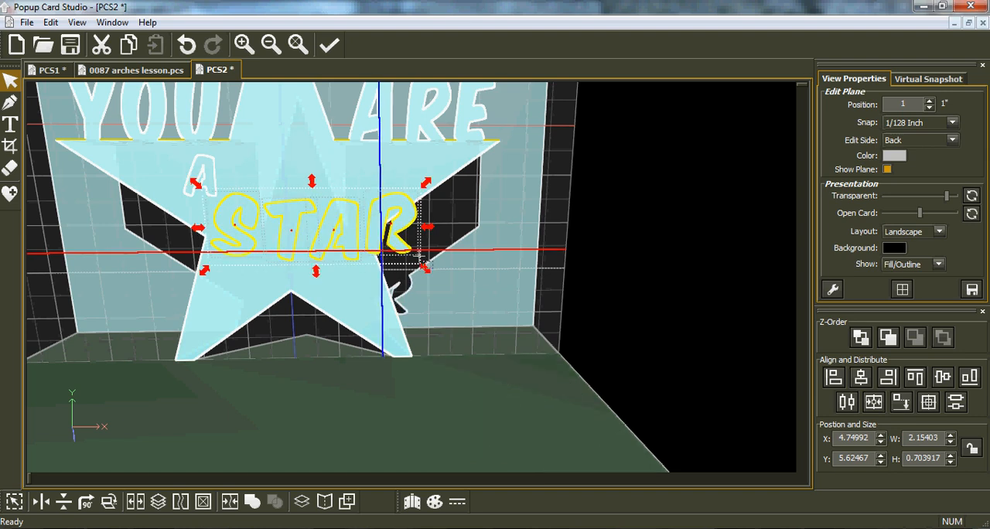
left_click_drag(424, 228, 383, 228)
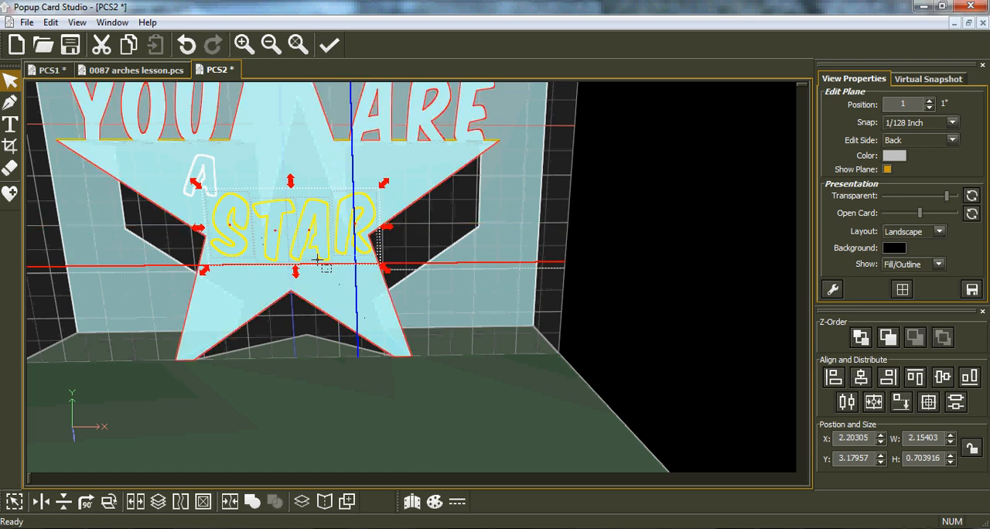
Slant the word "STAR" upward toward the R, to about 1.66 by 1.03 inches, and nudge it up inside the star
left_click(385, 229)
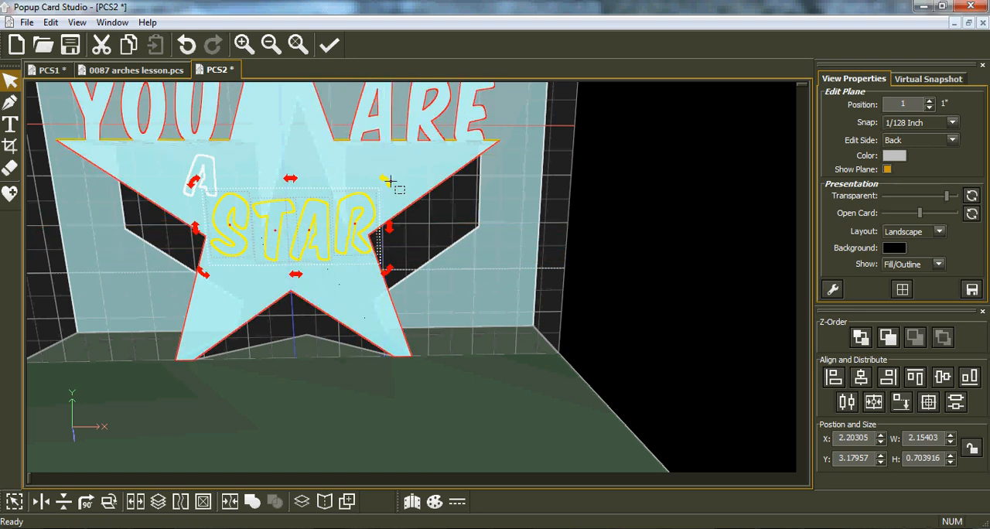
left_click_drag(386, 179, 374, 152)
left_click_drag(332, 239, 322, 226)
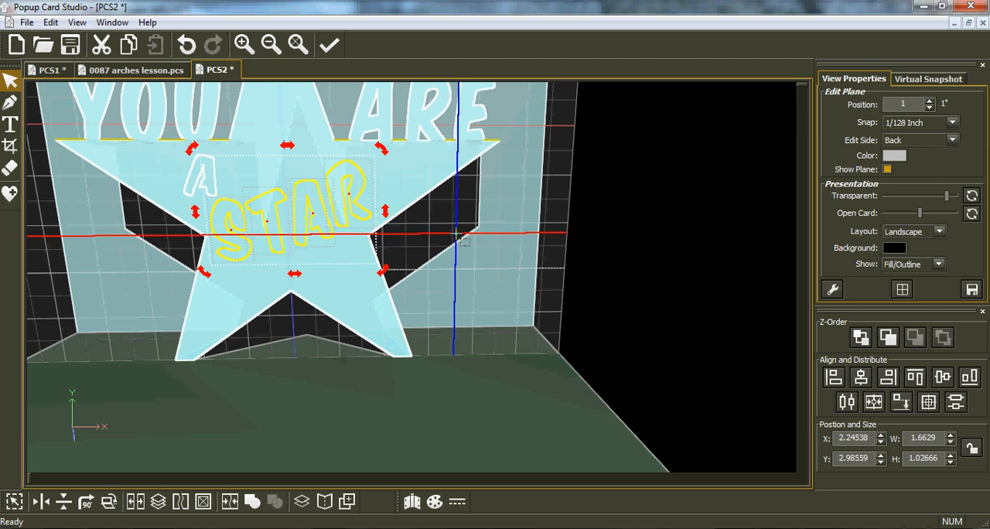
Check the card's cut and fold lines in the print preview, and render a virtual snapshot preview of the card
left_click(26, 23)
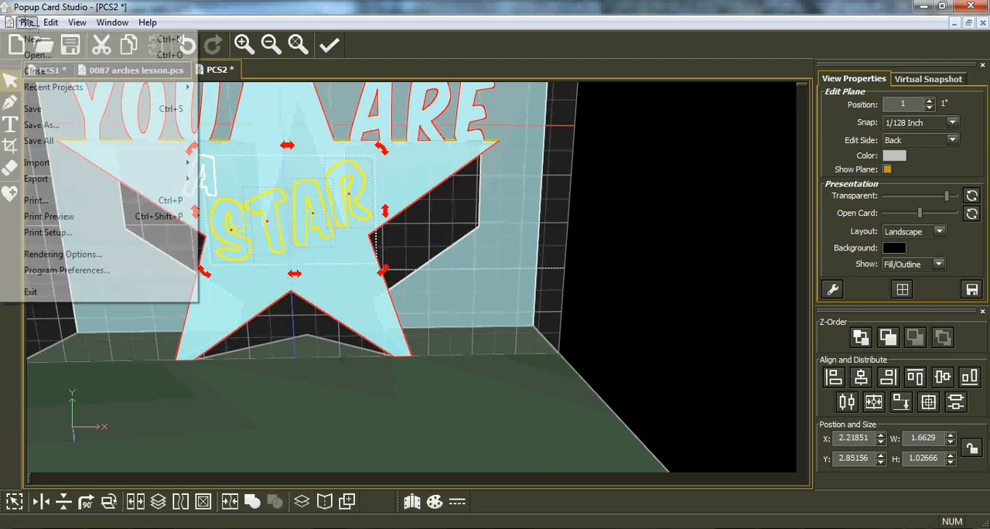
left_click(54, 216)
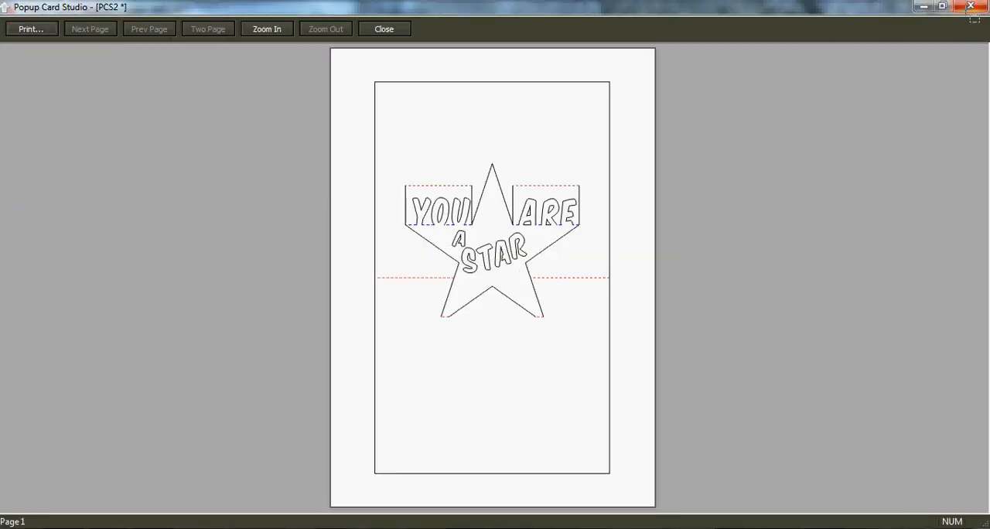
left_click(970, 6)
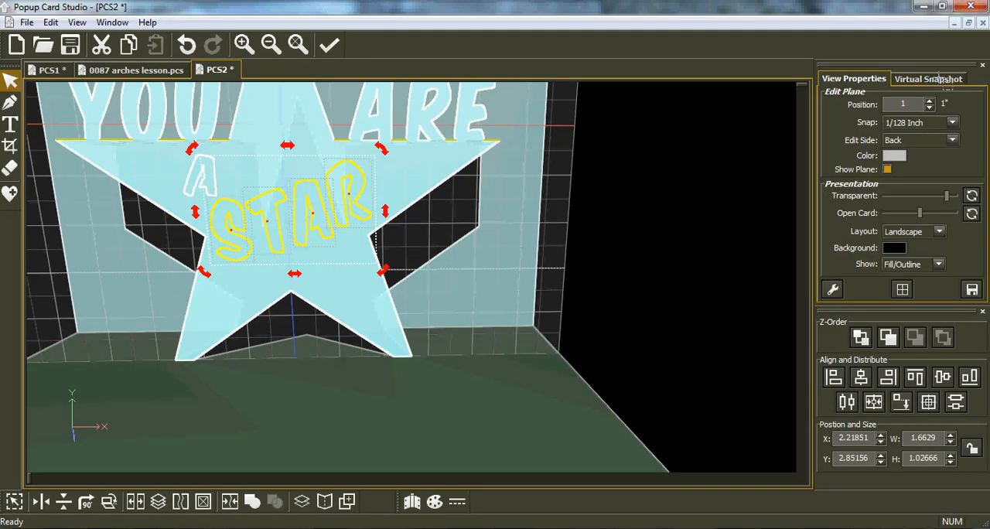
left_click(937, 78)
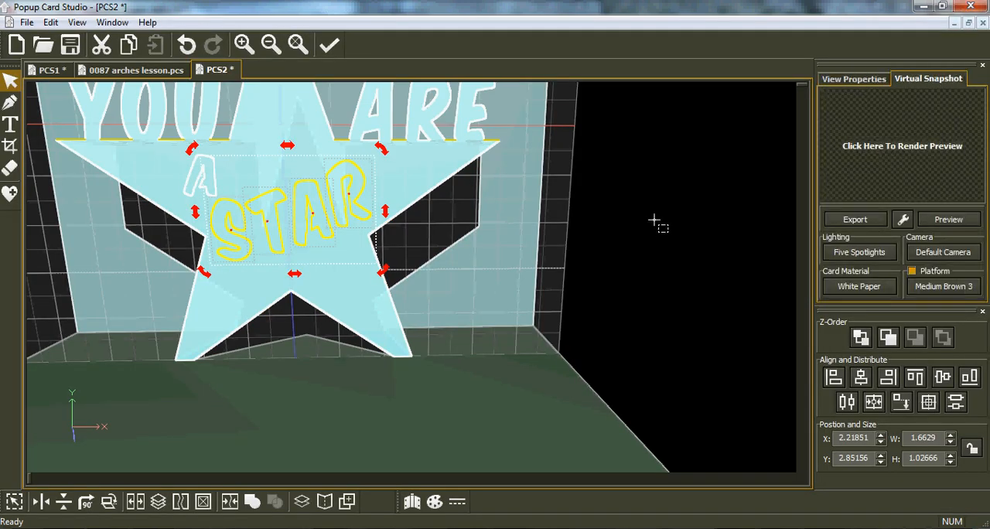
left_click(961, 219)
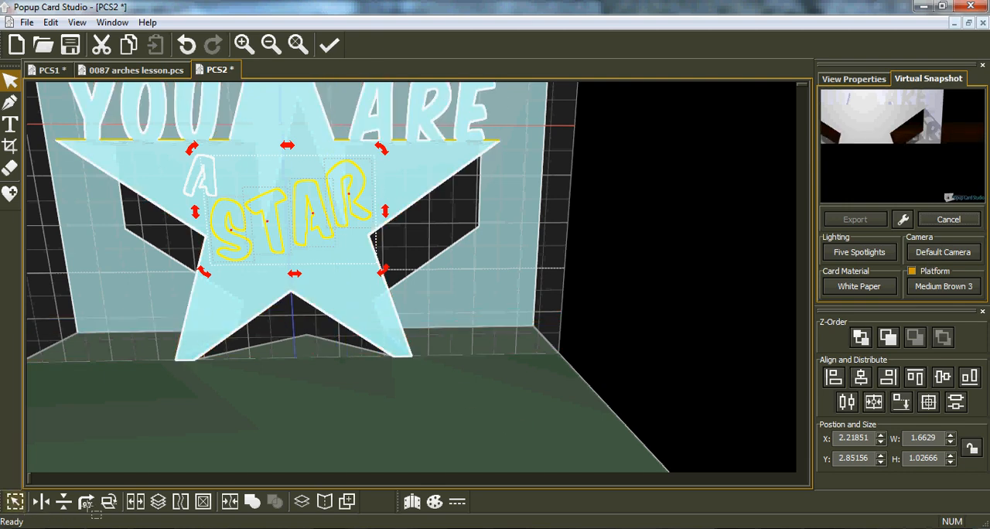
Select all the shapes and join the star with the letters of "A STAR" so the letters become cut-outs
left_click(15, 502)
left_click(136, 502)
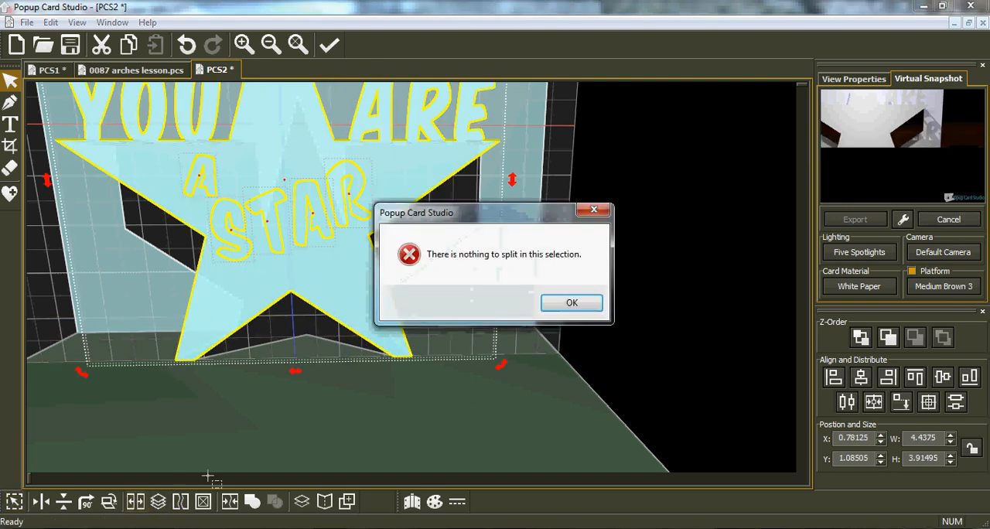
left_click(576, 304)
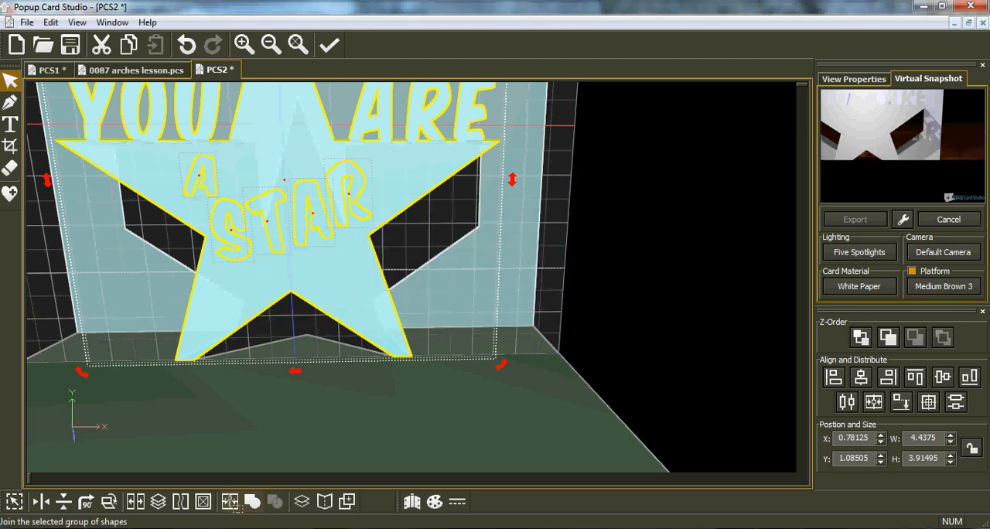
left_click(231, 501)
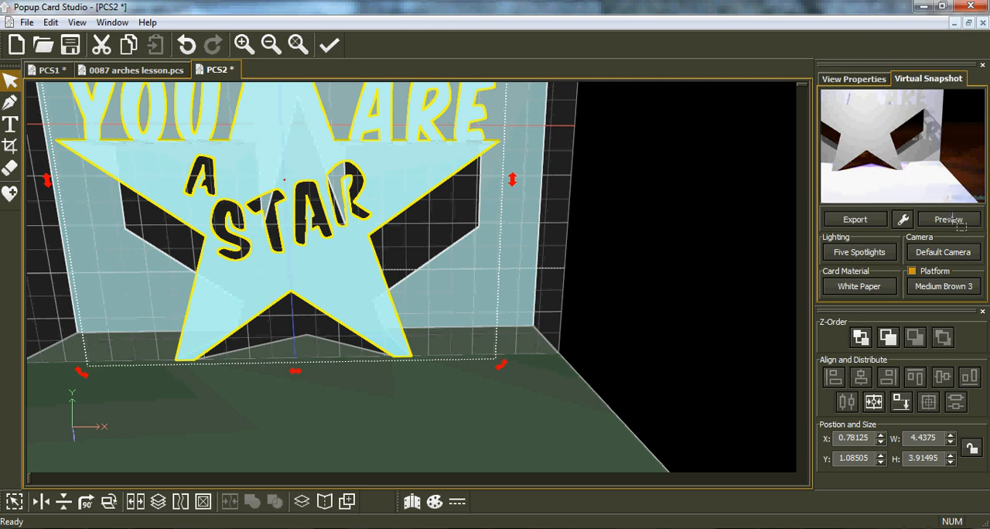
Render a fresh virtual snapshot preview with the "A STAR" letters cut out, and examine the whole pop-up card
left_click(950, 220)
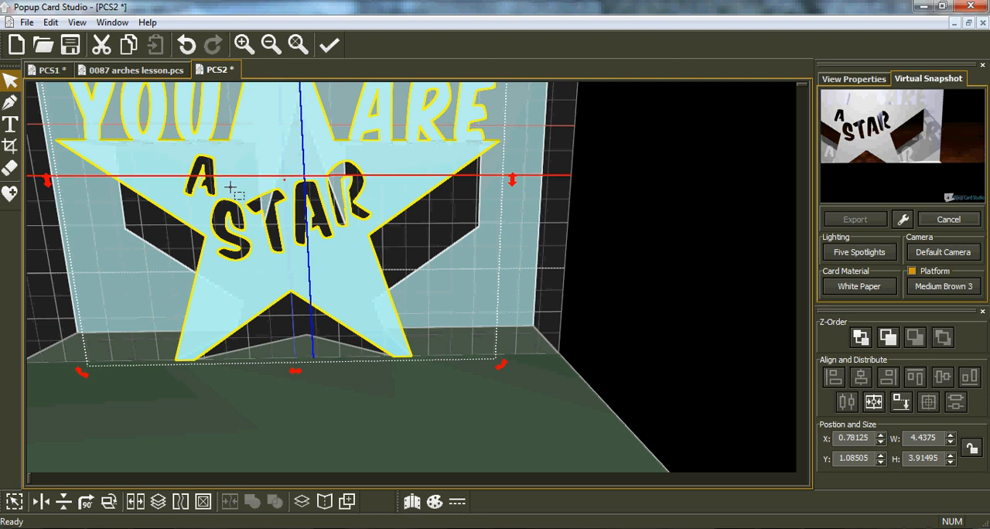
mouse_move(303, 225)
middle_mouse_down()
mouse_move(314, 250)
mouse_move(313, 230)
middle_mouse_up()
scroll(263, 210, "down", 3)
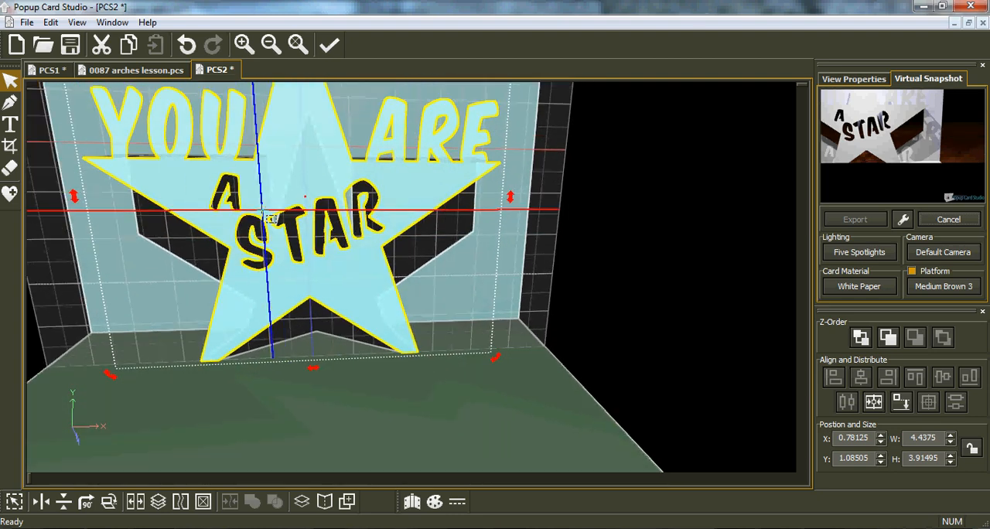
scroll(263, 211, "down", 2)
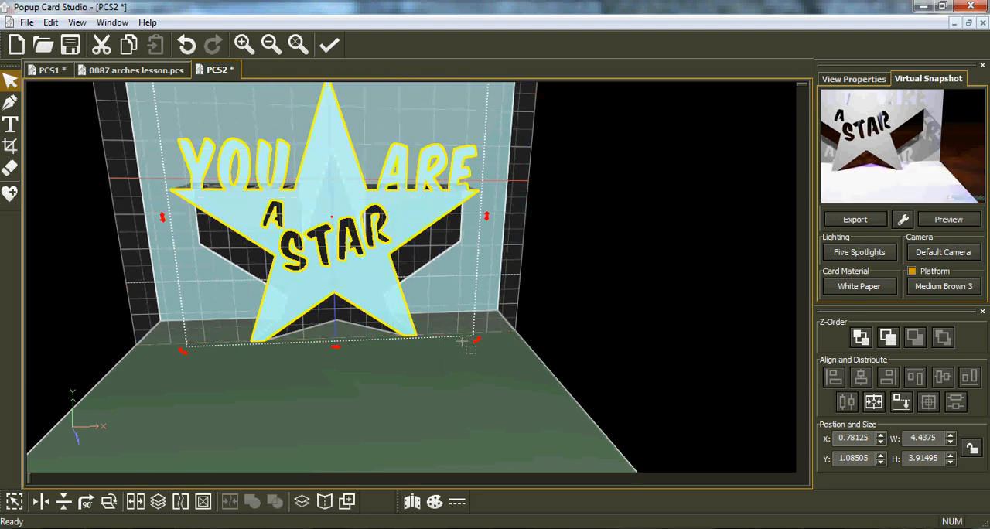
scroll(461, 341, "down", 2)
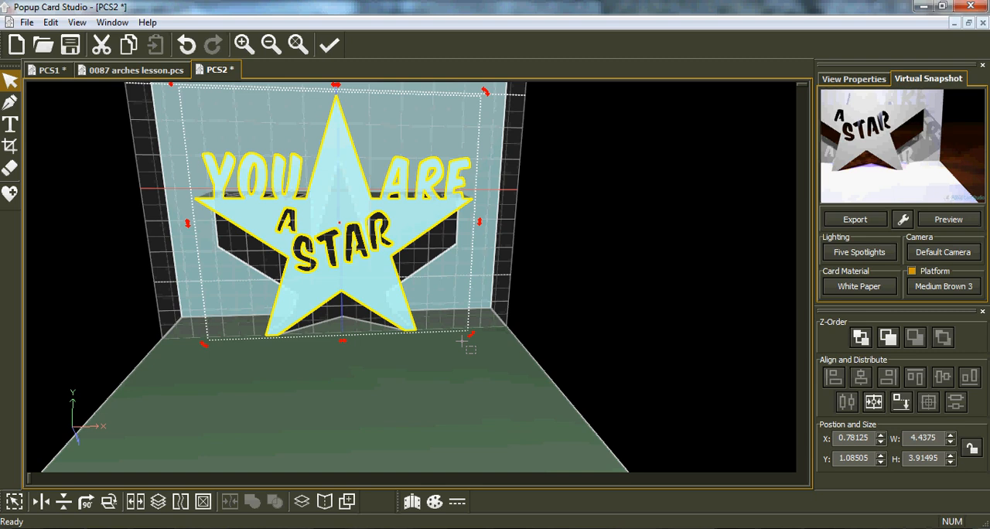
scroll(461, 341, "down", 1)
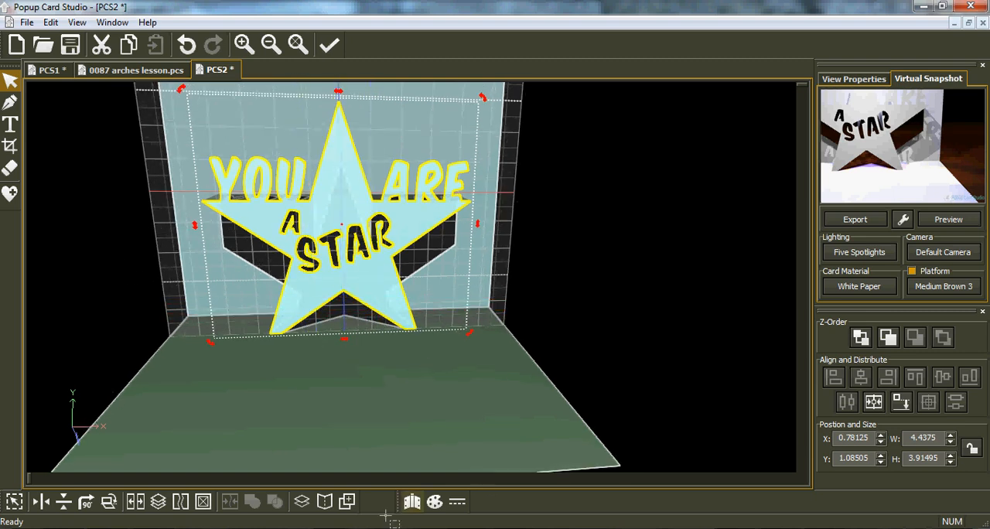
Switch to IrfanView to view the finished paper card in P2090173.JPG, and return to Popup Card Studio
mouse_move(333, 524)
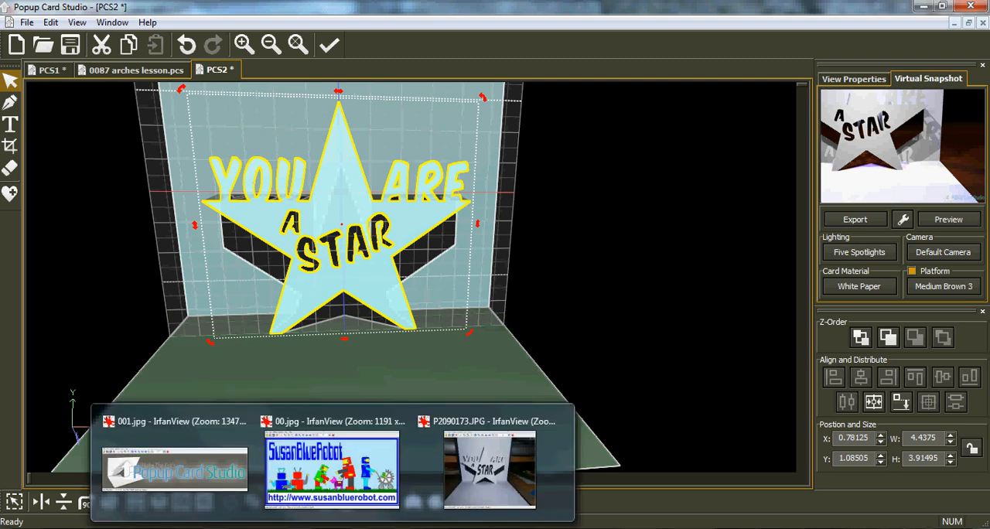
mouse_move(333, 507)
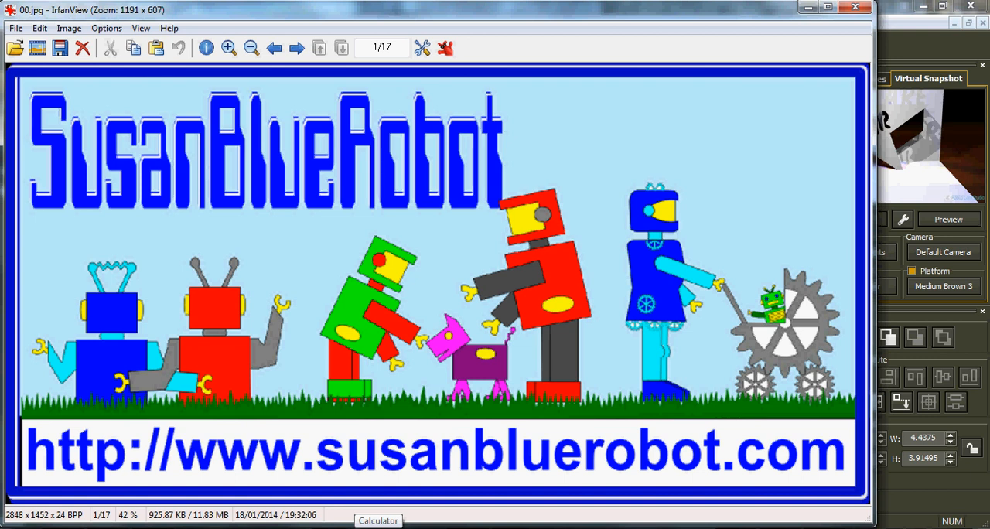
mouse_move(333, 528)
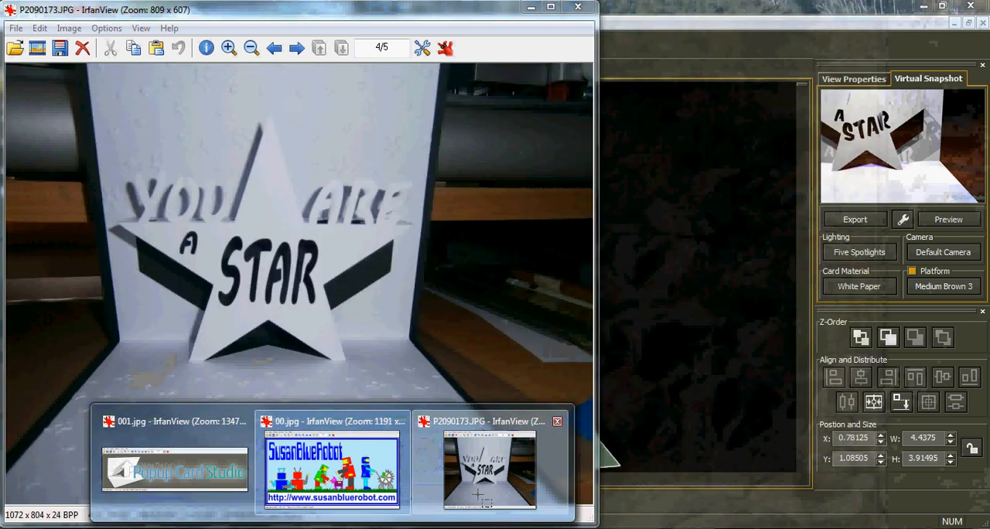
left_click(478, 495)
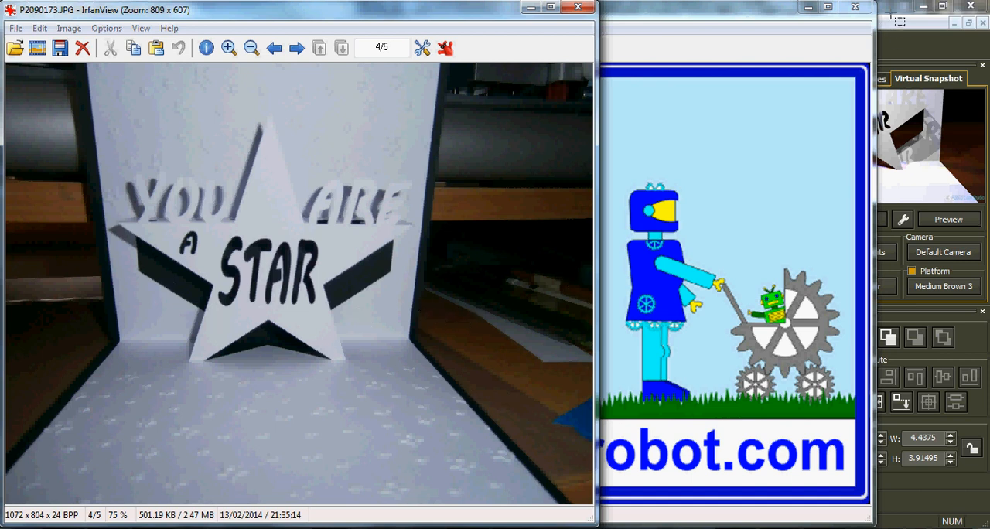
left_click(887, 14)
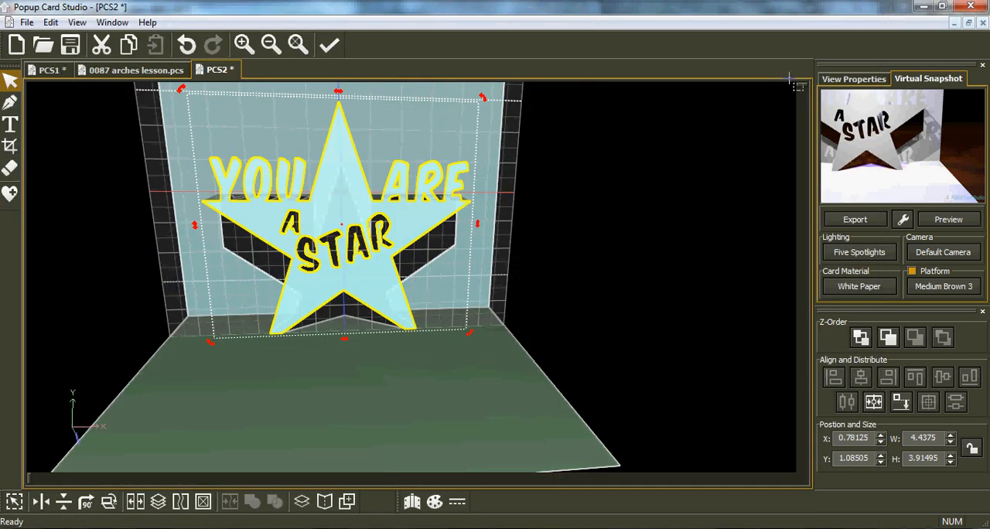
Activate the Text tool to check the lettering font, and switch to the 00.jpg image in IrfanView
left_click(10, 124)
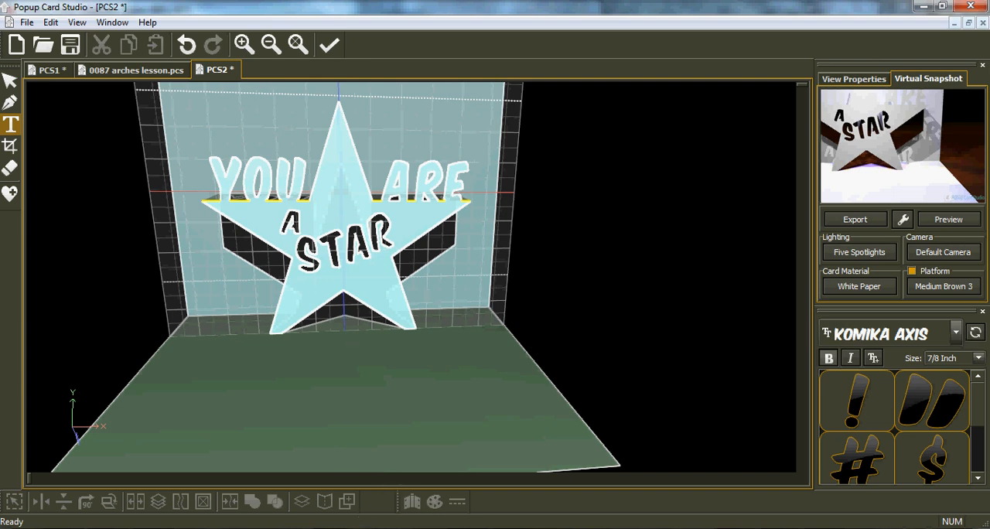
left_click(398, 511)
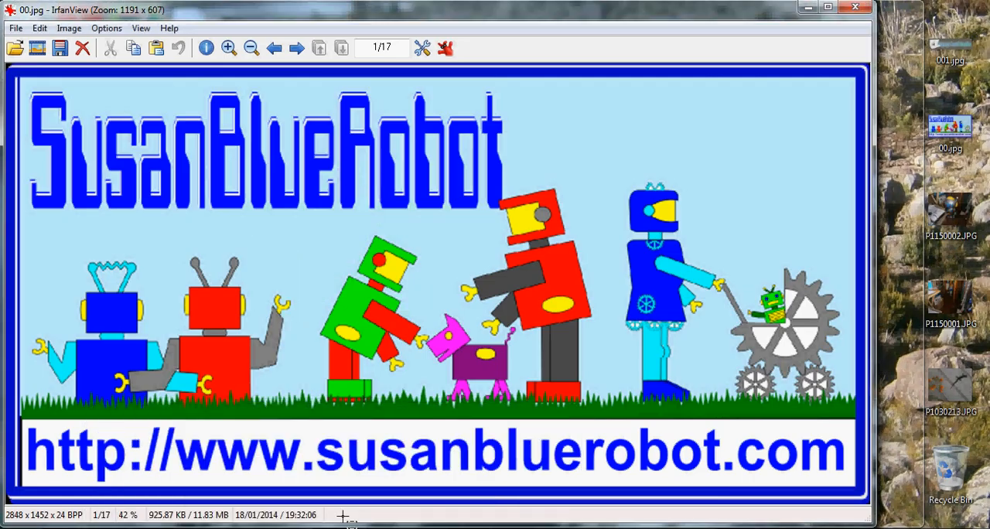